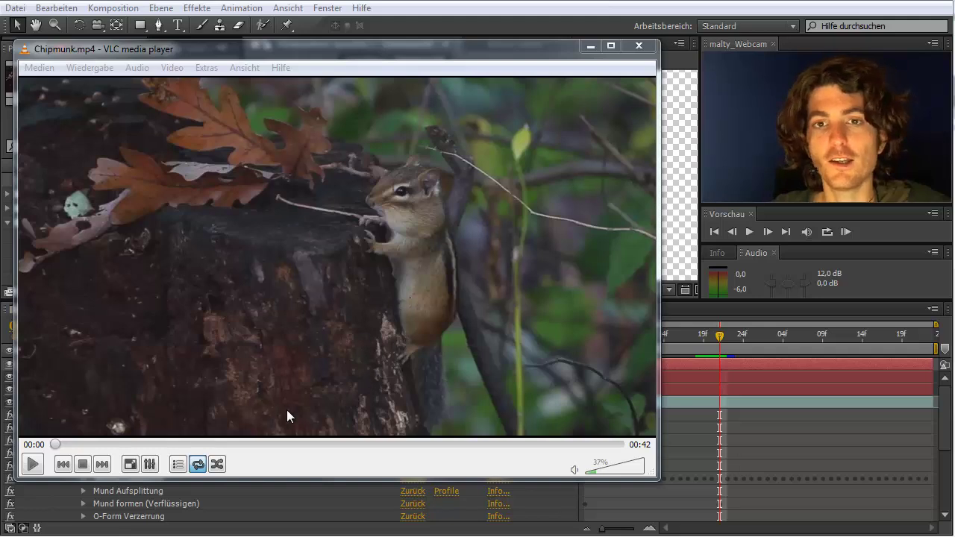
Play Chipmunk.mp4 in VLC up to about 00:10, pause it, and switch back to After Effects.
{"action": "left_click", "coordinate": [30, 467]}
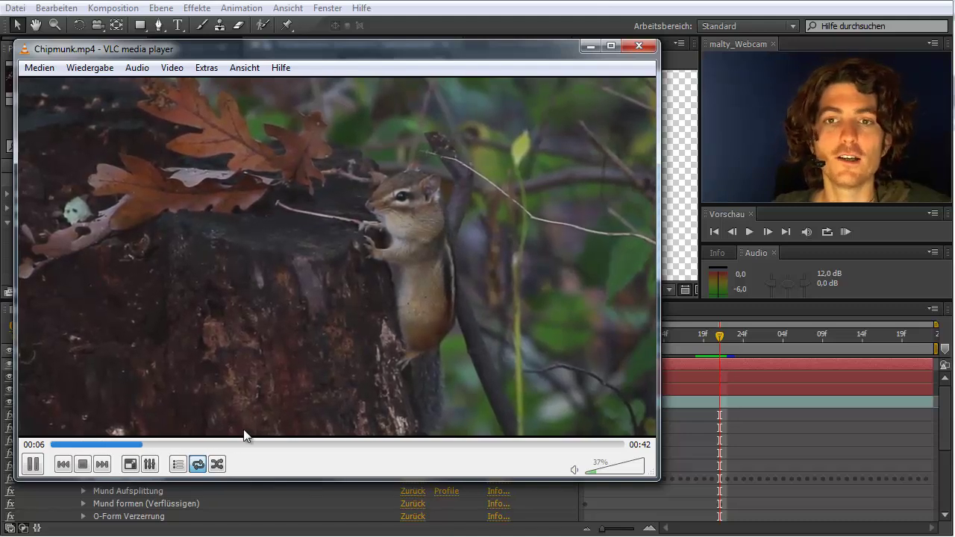
{"action": "left_click", "coordinate": [33, 466]}
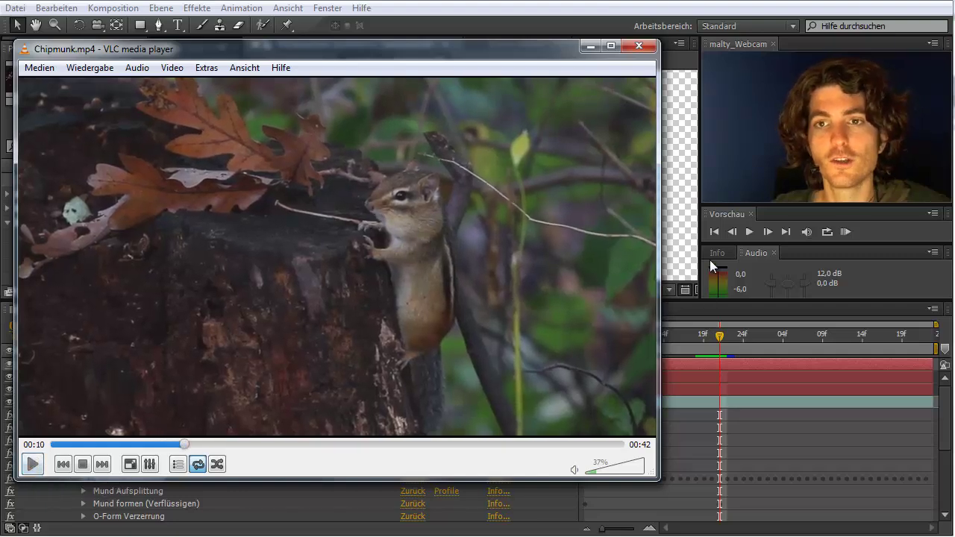
{"action": "left_click", "coordinate": [693, 157]}
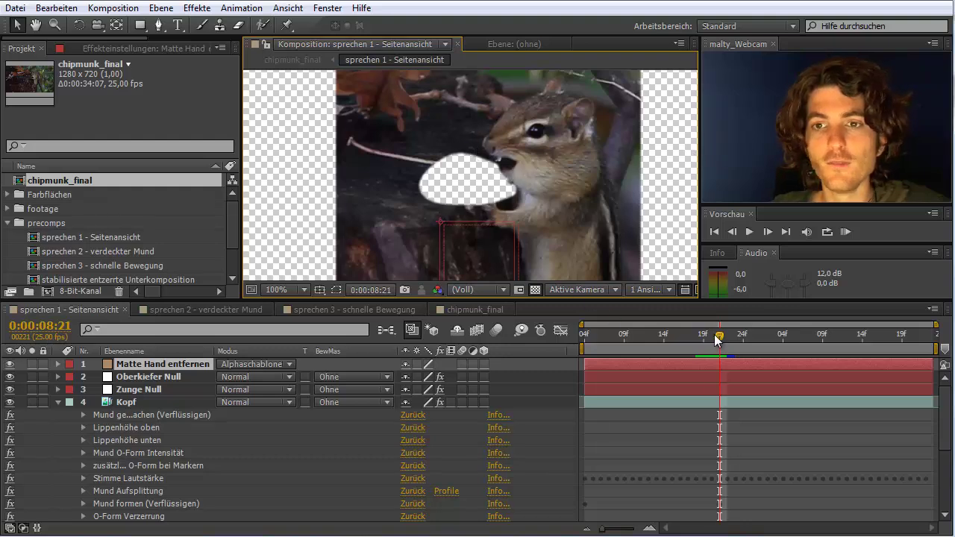
At frame 8:20, solo the Kopf layer and zoom the viewer to 200%.
{"action": "mouse_move", "coordinate": [720, 335]}
{"action": "left_mouse_down"}
{"action": "mouse_move", "coordinate": [704, 340]}
{"action": "mouse_move", "coordinate": [712, 338]}
{"action": "left_mouse_up"}
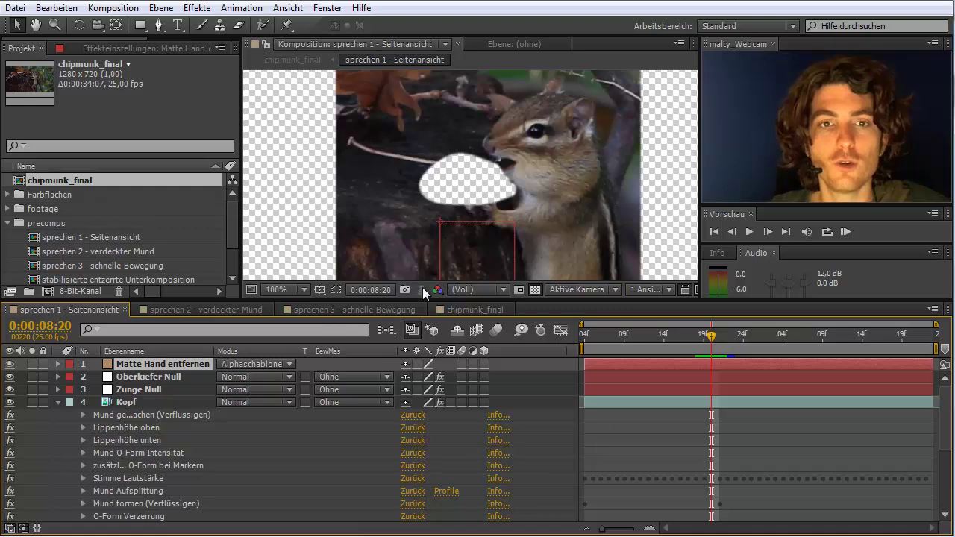
{"action": "left_click", "coordinate": [128, 403]}
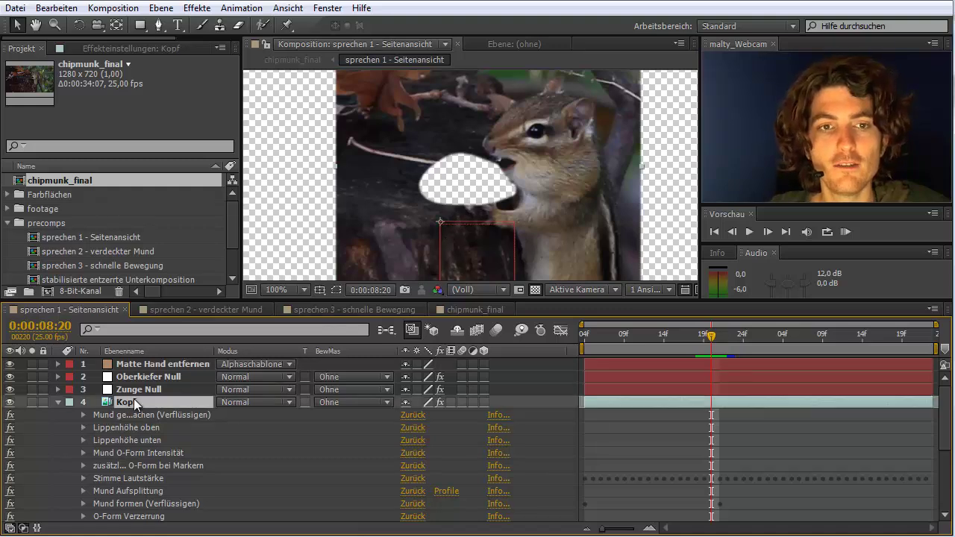
{"action": "left_click", "coordinate": [32, 402]}
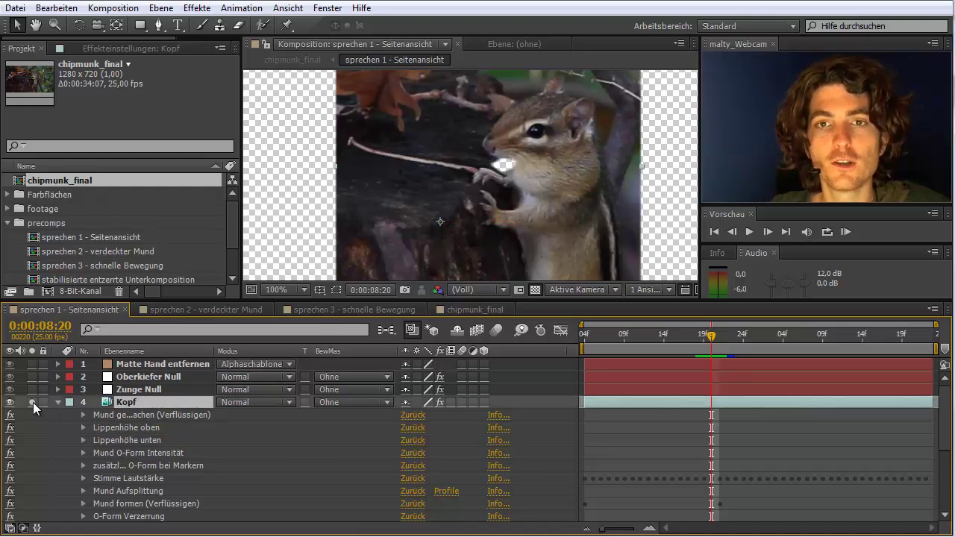
{"action": "key", "text": "period"}
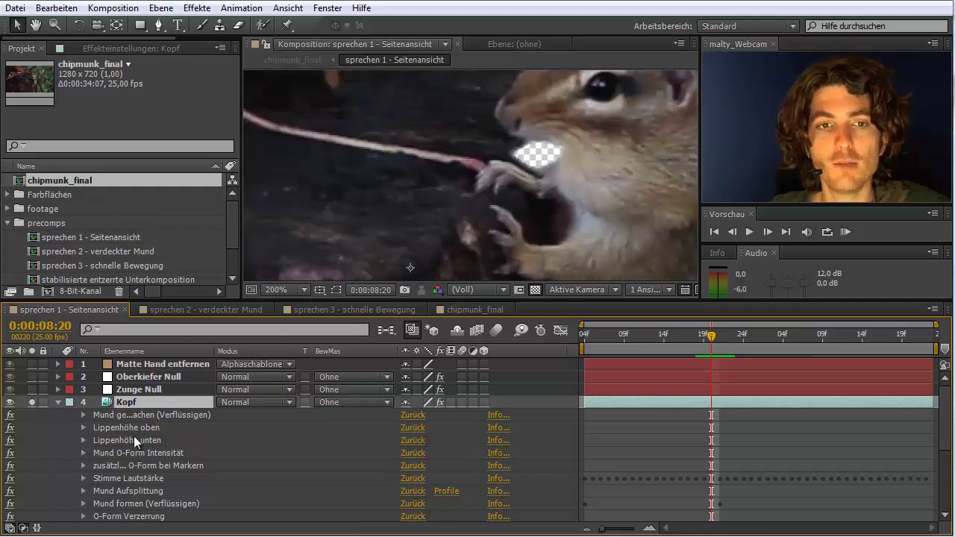
Show the Mund Aufsplittung points and widen the Kopf layer's transparent mouth hole at 8:20.
{"action": "scroll", "coordinate": [134, 436], "scroll_direction": "down", "scroll_amount": 3}
{"action": "scroll", "coordinate": [134, 436], "scroll_direction": "down", "scroll_amount": 3}
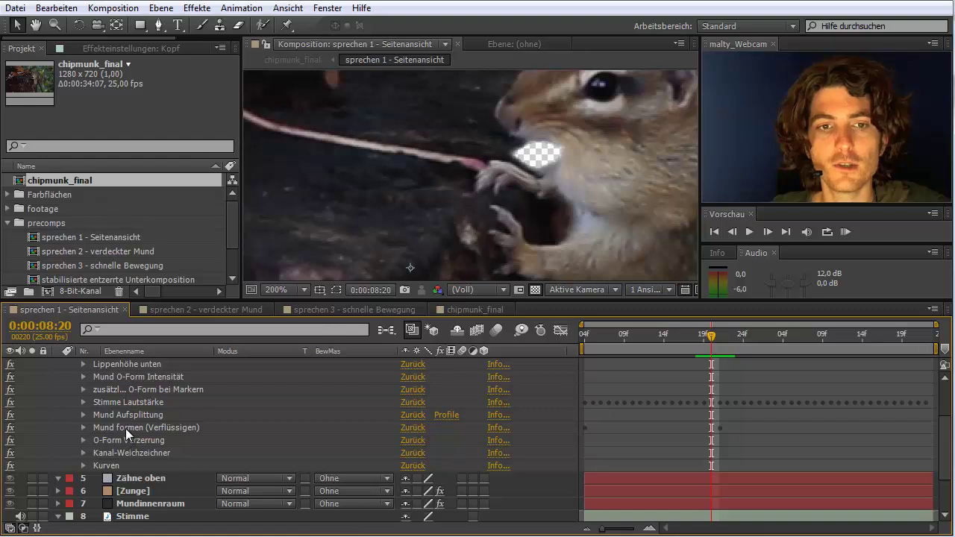
{"action": "left_click", "coordinate": [125, 427]}
{"action": "left_click", "coordinate": [119, 415]}
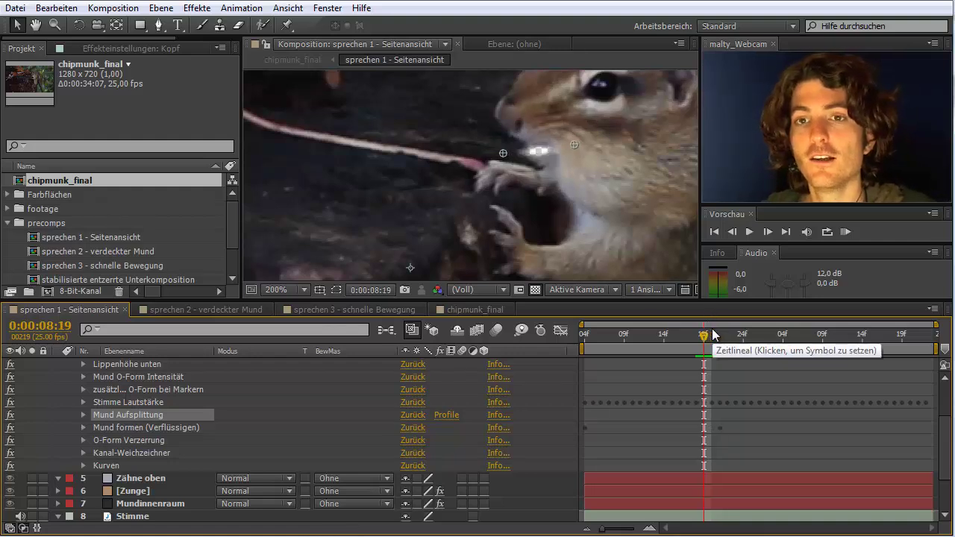
{"action": "left_click_drag", "start_coordinate": [713, 333], "coordinate": [703, 334]}
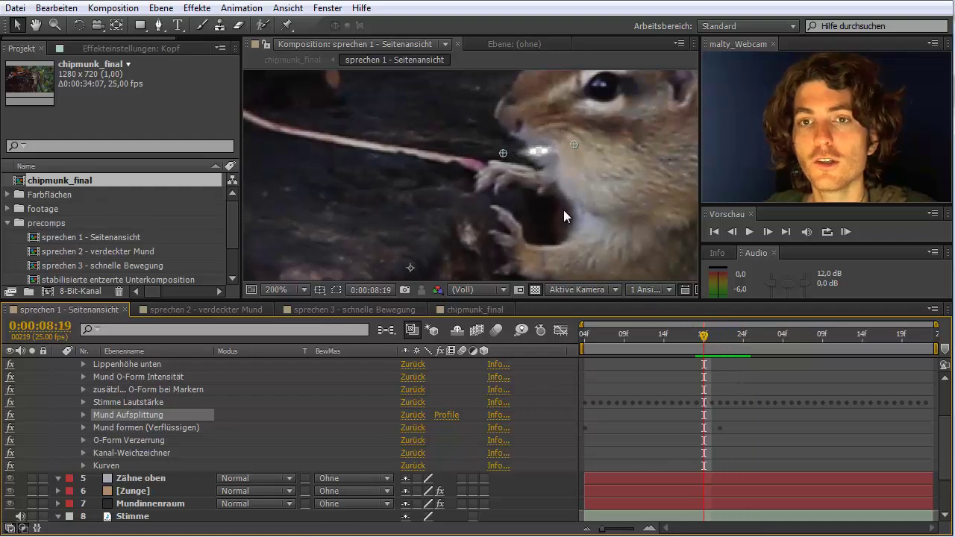
{"action": "key", "text": "Page_Down"}
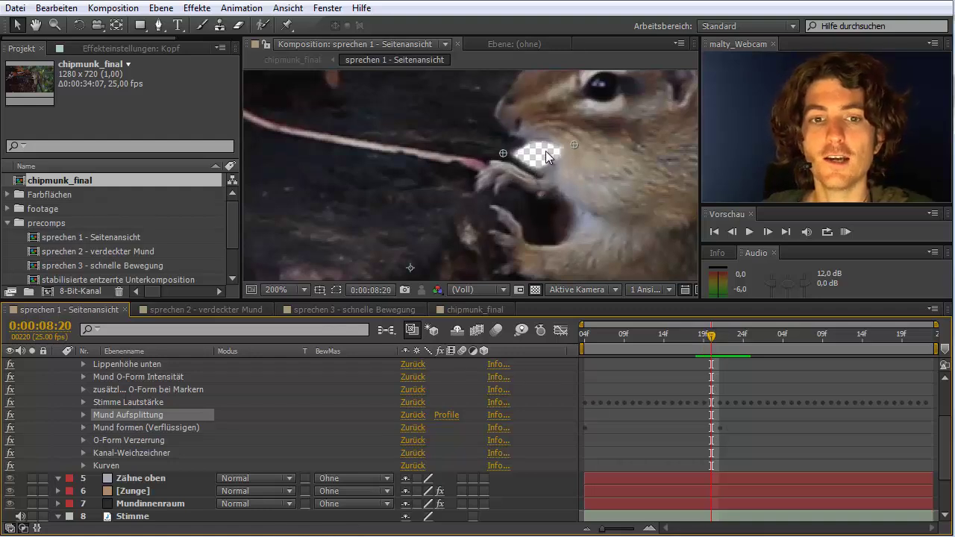
{"action": "scroll", "coordinate": [112, 425], "scroll_direction": "up", "scroll_amount": 1}
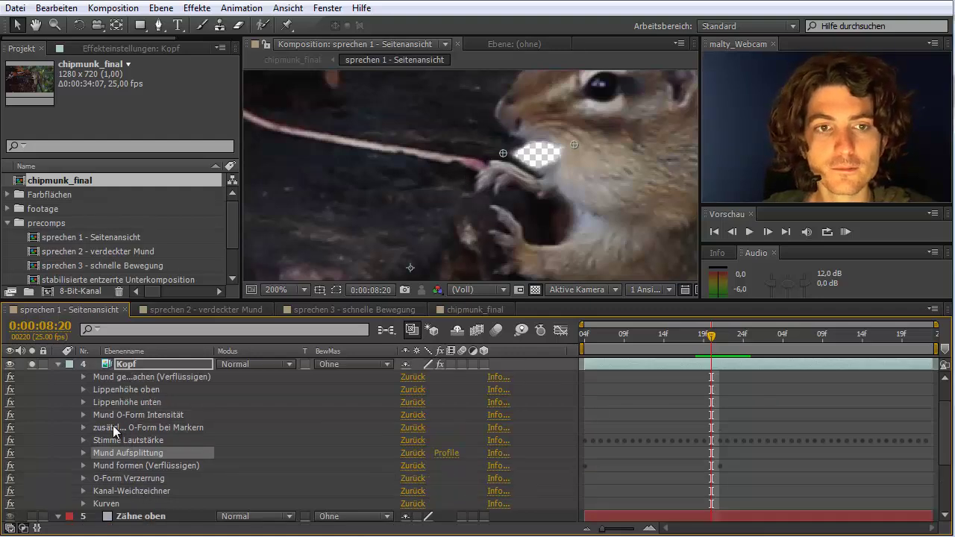
{"action": "left_click", "coordinate": [35, 365]}
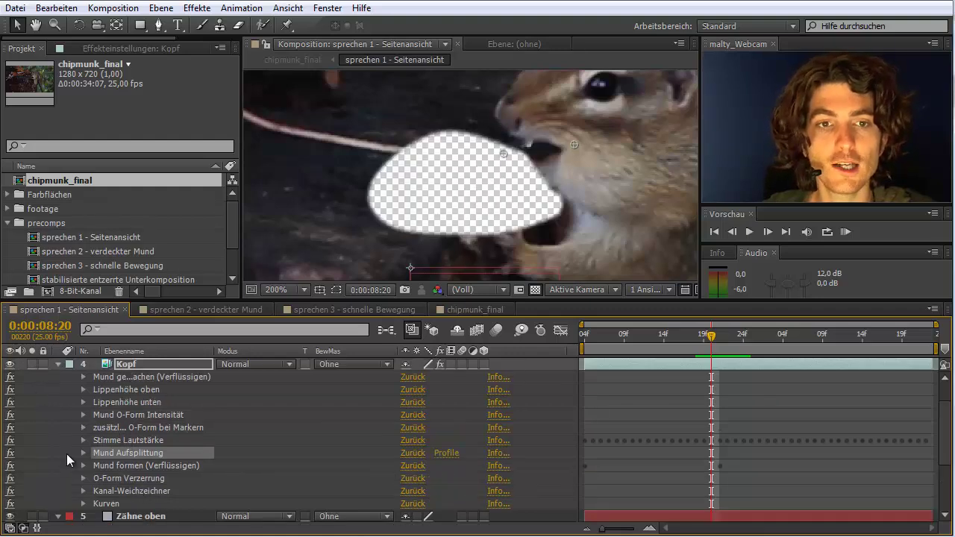
{"action": "scroll", "coordinate": [66, 454], "scroll_direction": "down", "scroll_amount": 1}
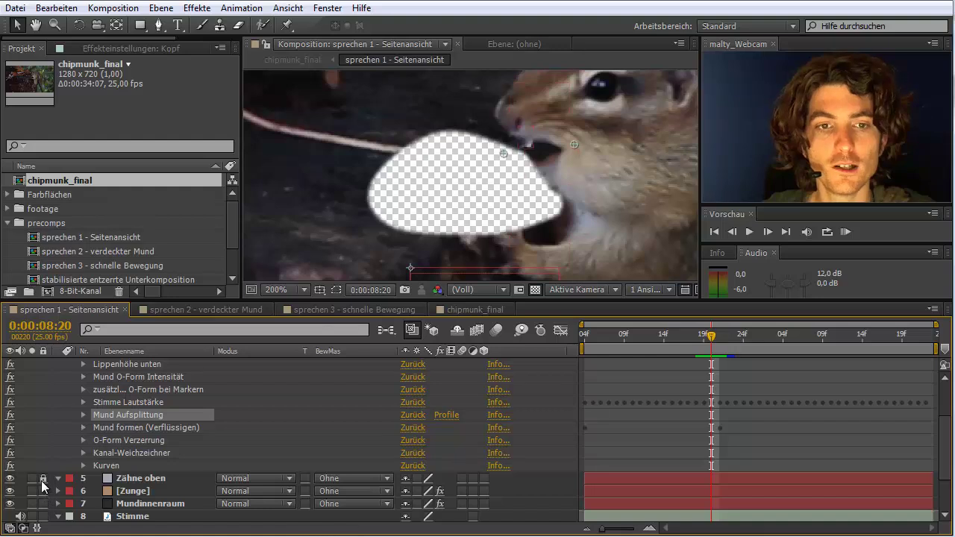
Solo the Zähne oben and [Zunge] layers and view them against black instead of transparency.
{"action": "left_click", "coordinate": [33, 478]}
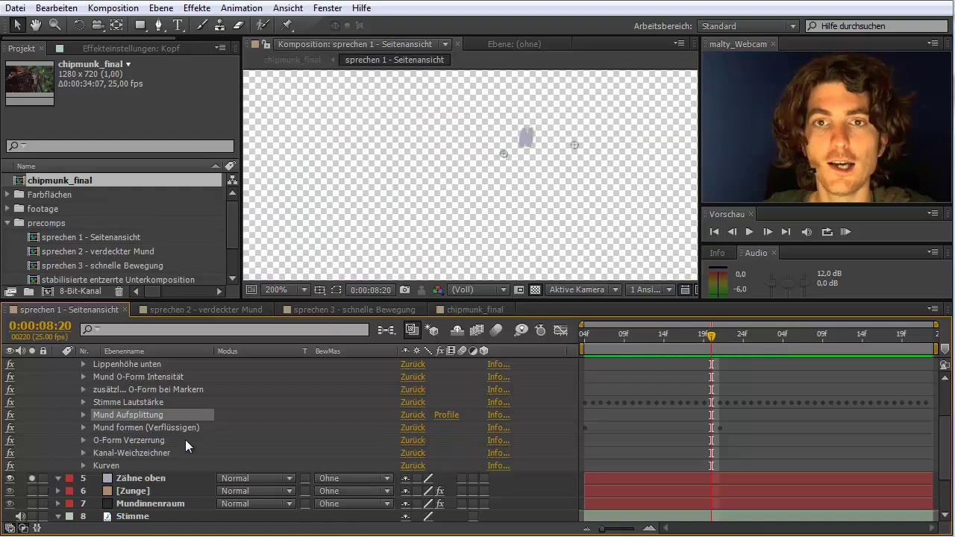
{"action": "left_click", "coordinate": [535, 290]}
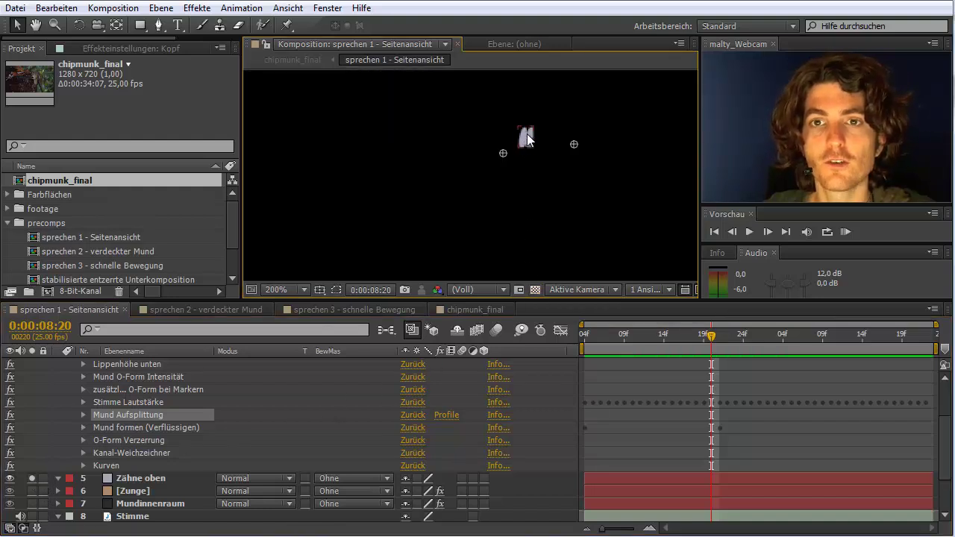
{"action": "left_click", "coordinate": [32, 491]}
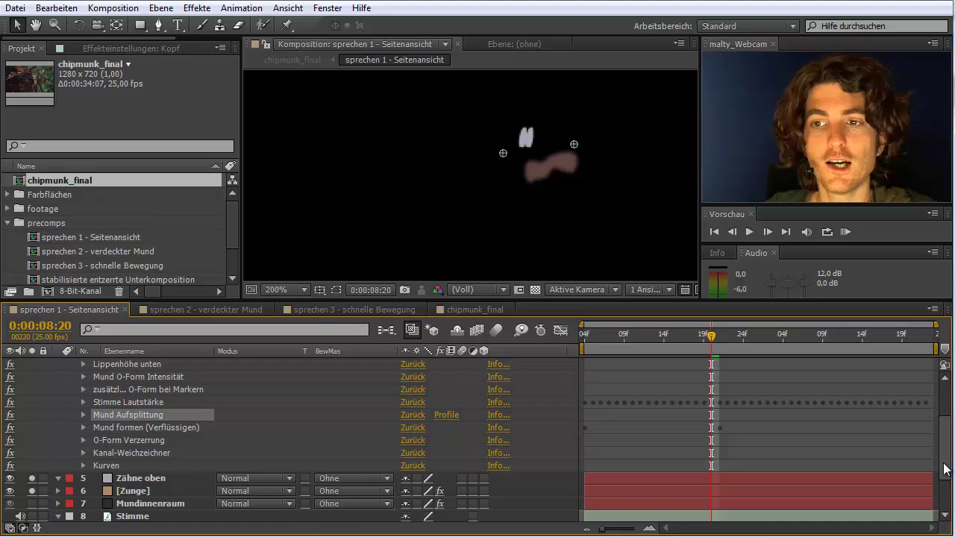
{"action": "scroll", "coordinate": [947, 420], "scroll_direction": "up", "scroll_amount": 3}
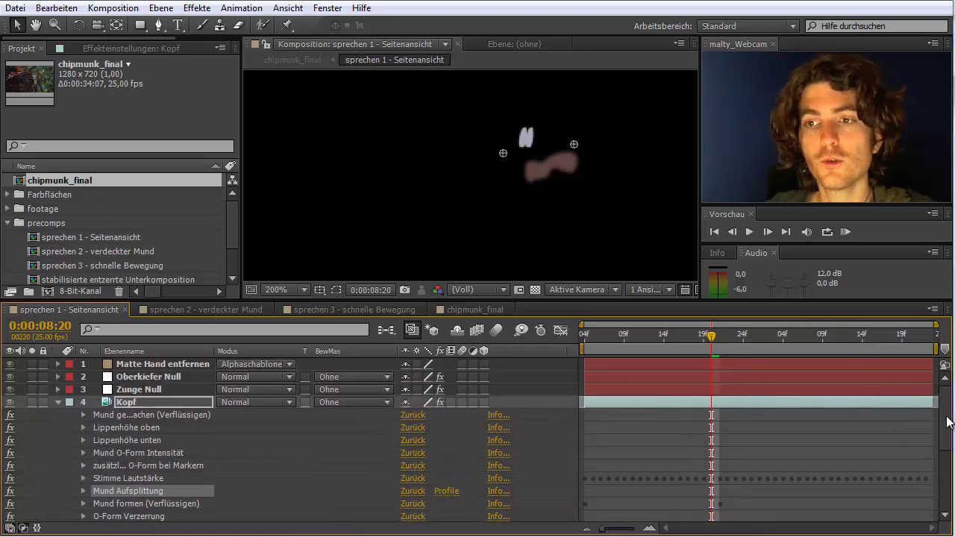
{"action": "scroll", "coordinate": [494, 456], "scroll_direction": "down", "scroll_amount": 4}
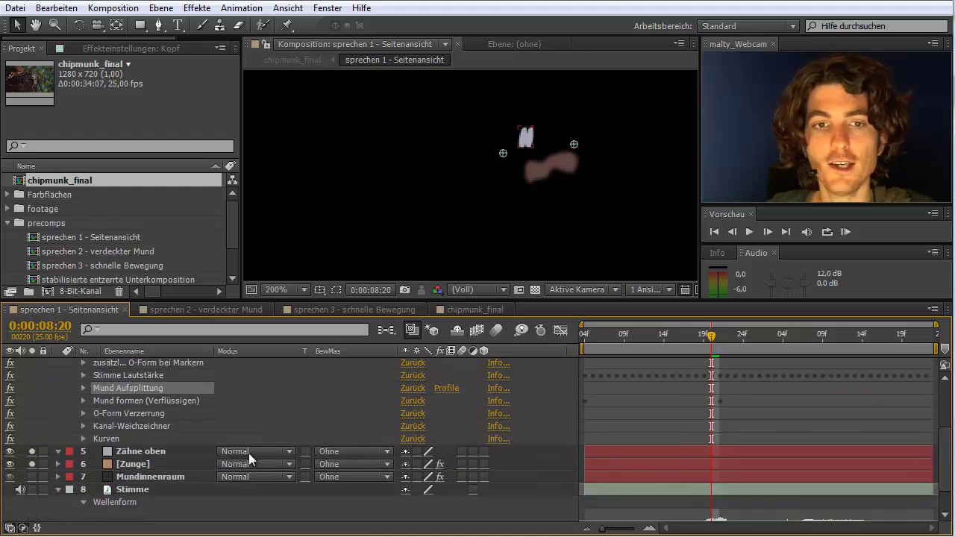
Select [Zunge], step through frames 8:20–8:22, and also solo the Mundinnenraum layer.
{"action": "left_click", "coordinate": [105, 467]}
{"action": "key", "text": "Page_Down"}
{"action": "key", "text": "Page_Down"}
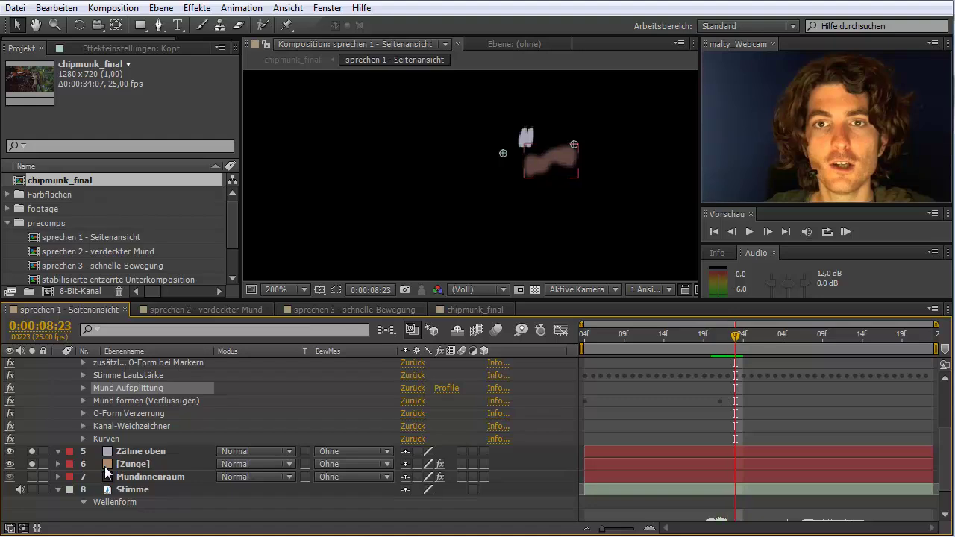
{"action": "key", "text": "Page_Up"}
{"action": "key", "text": "Page_Up"}
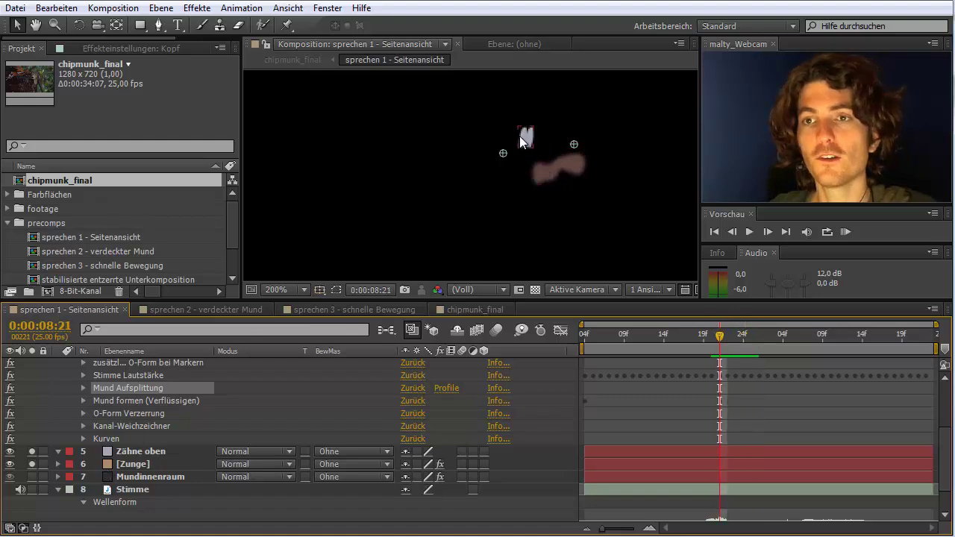
{"action": "key", "text": "Page_Up"}
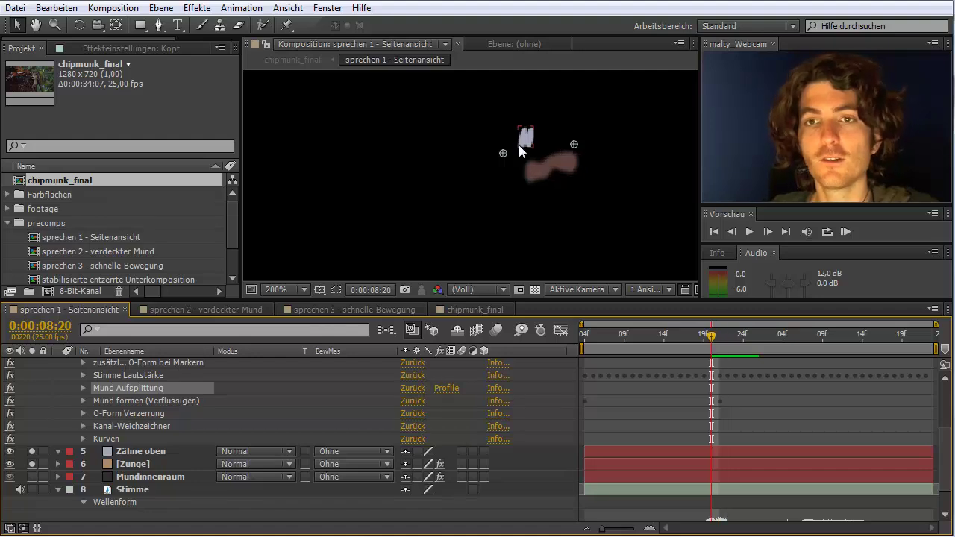
{"action": "scroll", "coordinate": [190, 432], "scroll_direction": "up", "scroll_amount": 2}
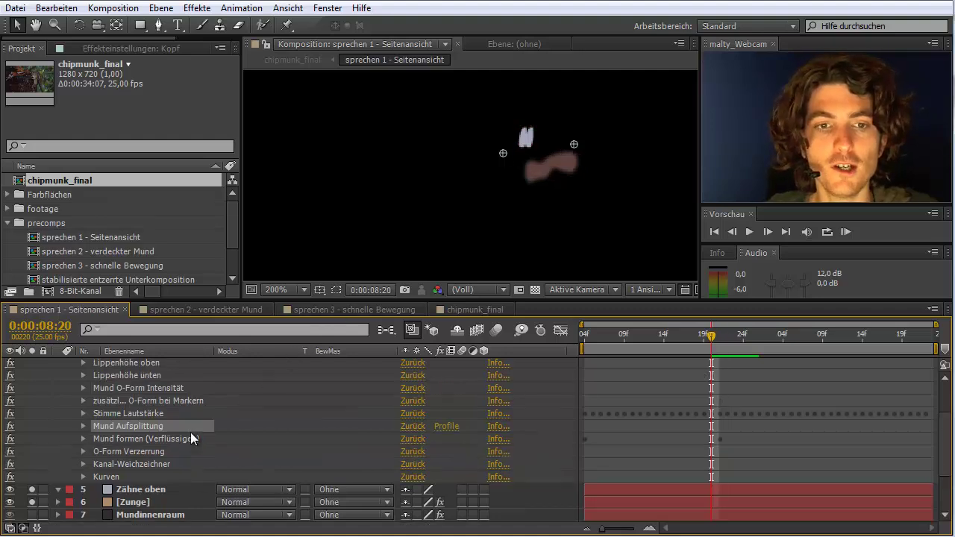
{"action": "scroll", "coordinate": [189, 437], "scroll_direction": "down", "scroll_amount": 2}
{"action": "left_click", "coordinate": [32, 476]}
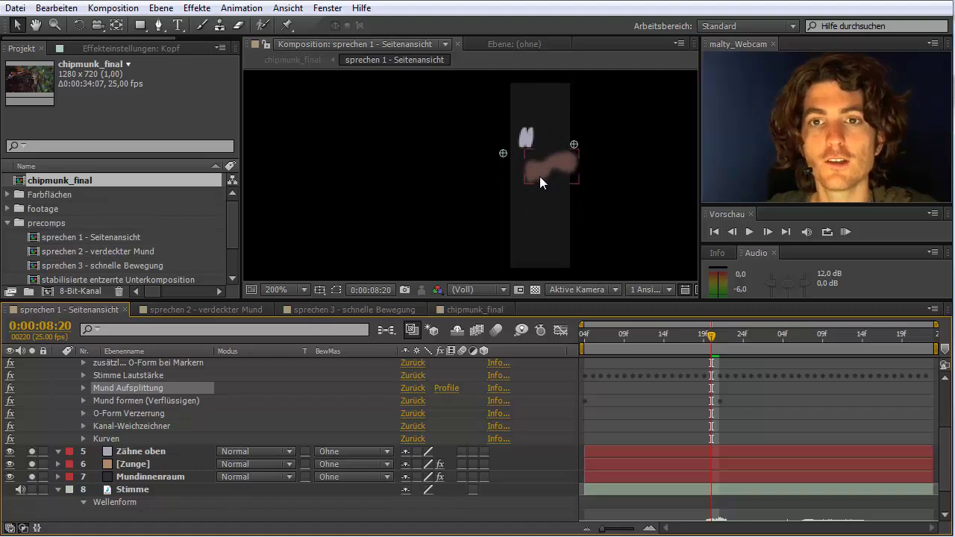
{"action": "scroll", "coordinate": [155, 446], "scroll_direction": "up", "scroll_amount": 3}
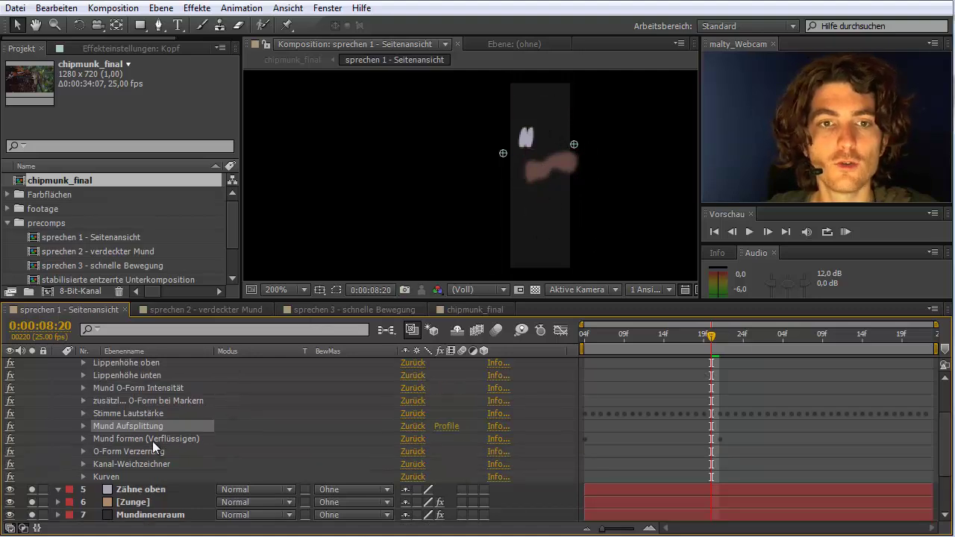
{"action": "scroll", "coordinate": [153, 442], "scroll_direction": "up", "scroll_amount": 3}
Unsolo the Kopf layer and step through the frames around 8:21 to check the full composite.
{"action": "left_click", "coordinate": [32, 375]}
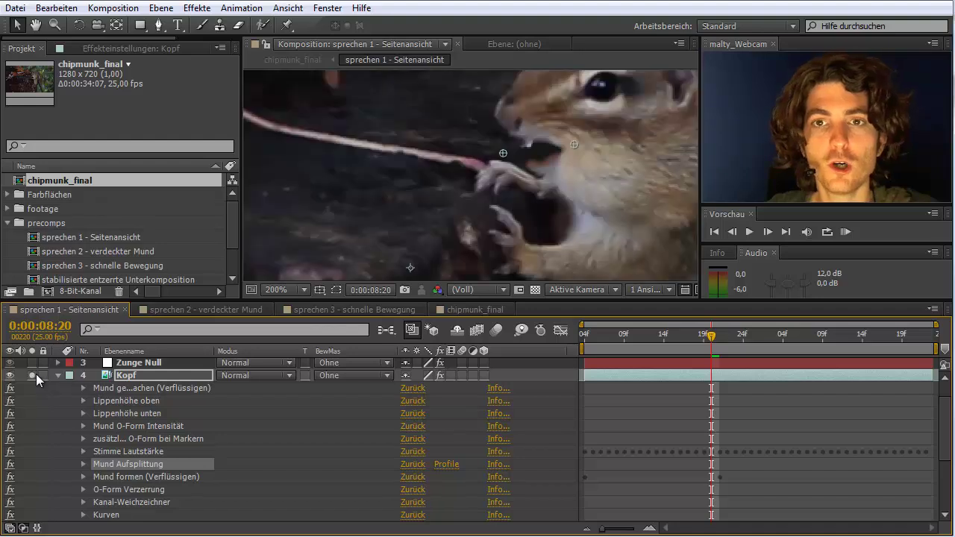
{"action": "key", "text": "Page_Down"}
{"action": "key", "text": "Page_Down"}
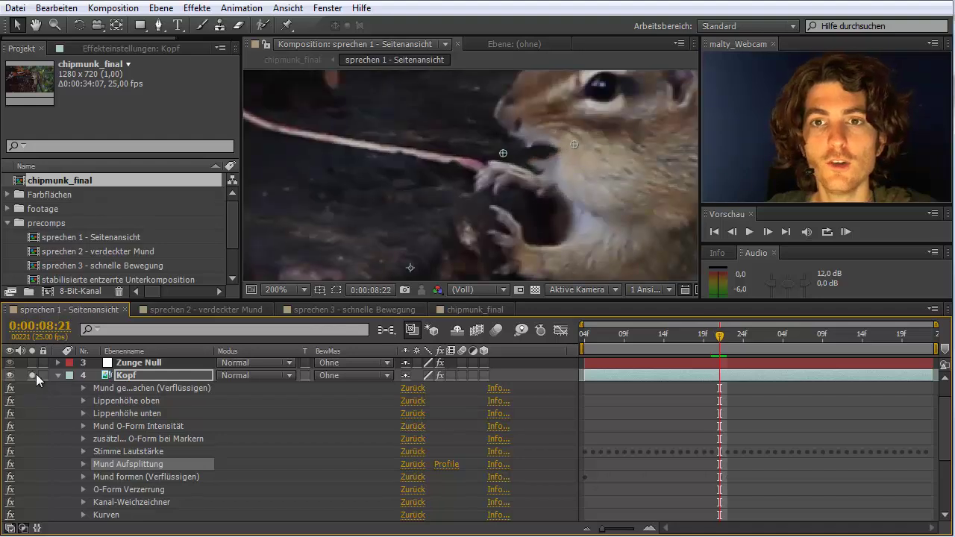
{"action": "key", "text": "Page_Down"}
{"action": "key", "text": "Page_Down"}
{"action": "key", "text": "Page_Up"}
{"action": "key", "text": "Page_Up"}
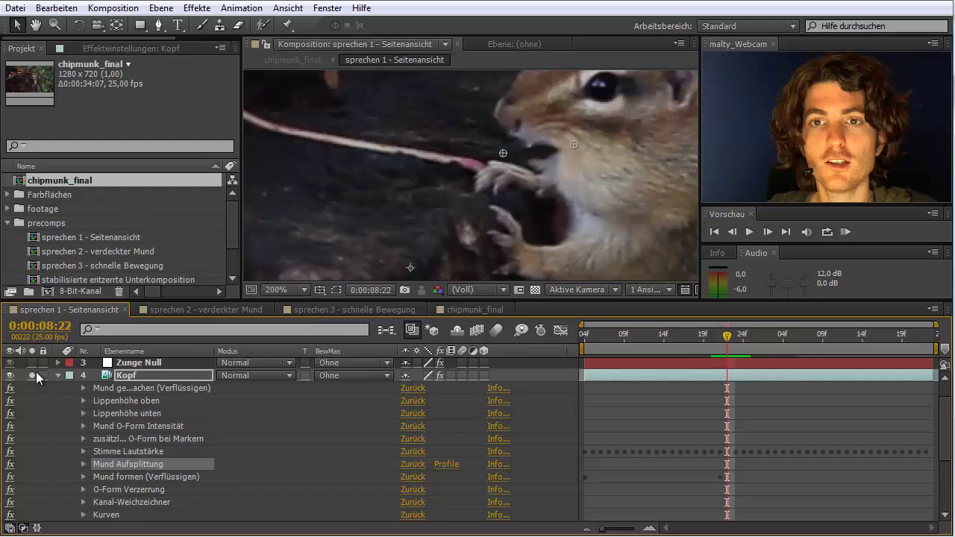
{"action": "key", "text": "Page_Up"}
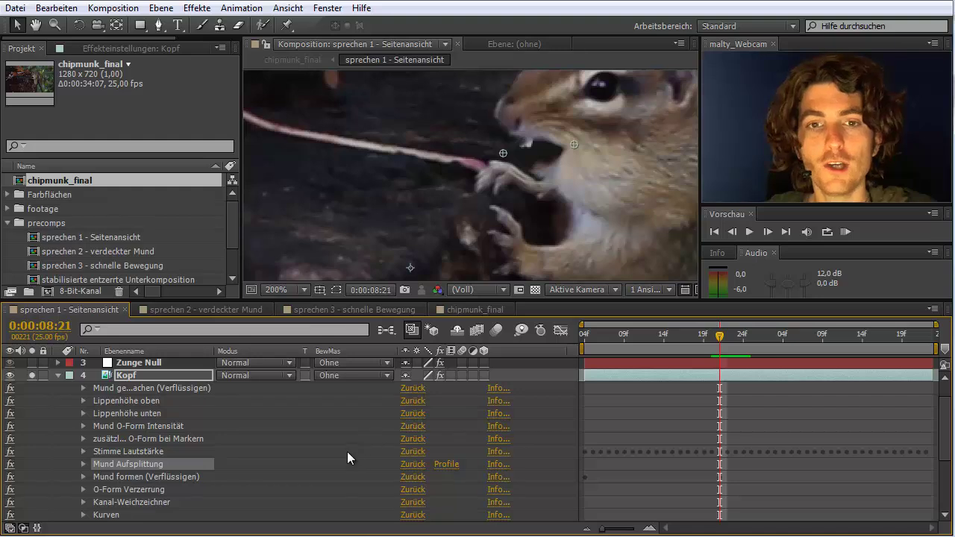
{"action": "scroll", "coordinate": [347, 452], "scroll_direction": "up", "scroll_amount": 1}
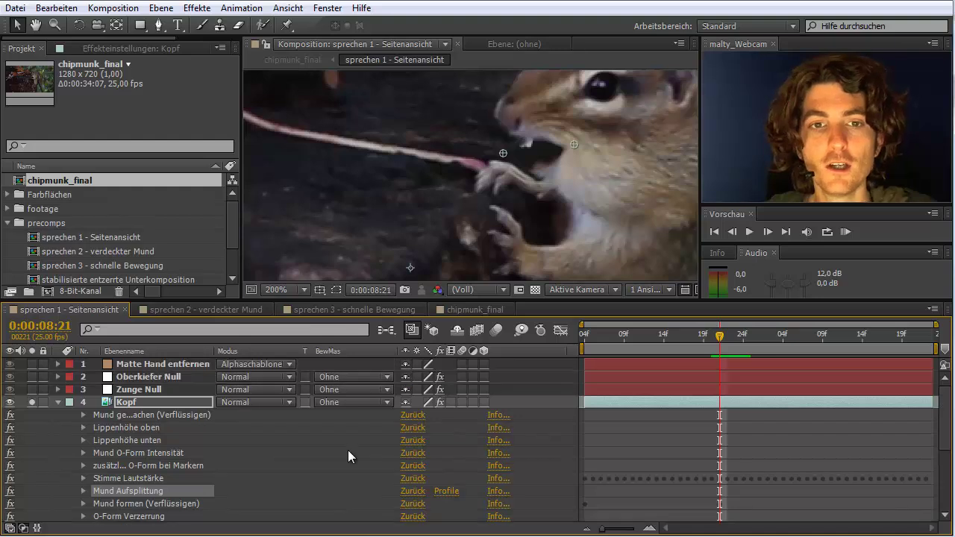
Select Matte Hand entfernen and show its mask outline while stepping frames back to 8:20.
{"action": "left_click", "coordinate": [157, 366]}
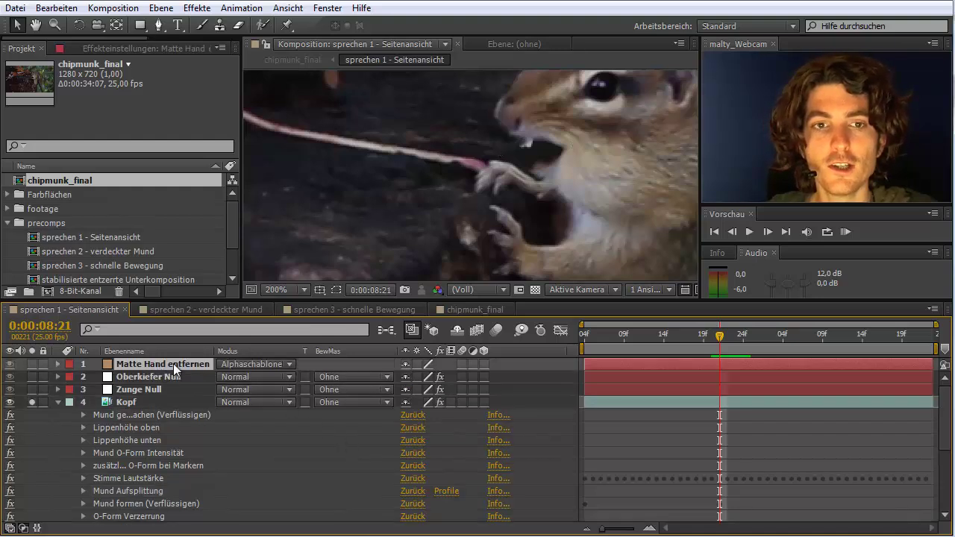
{"action": "left_click", "coordinate": [336, 289]}
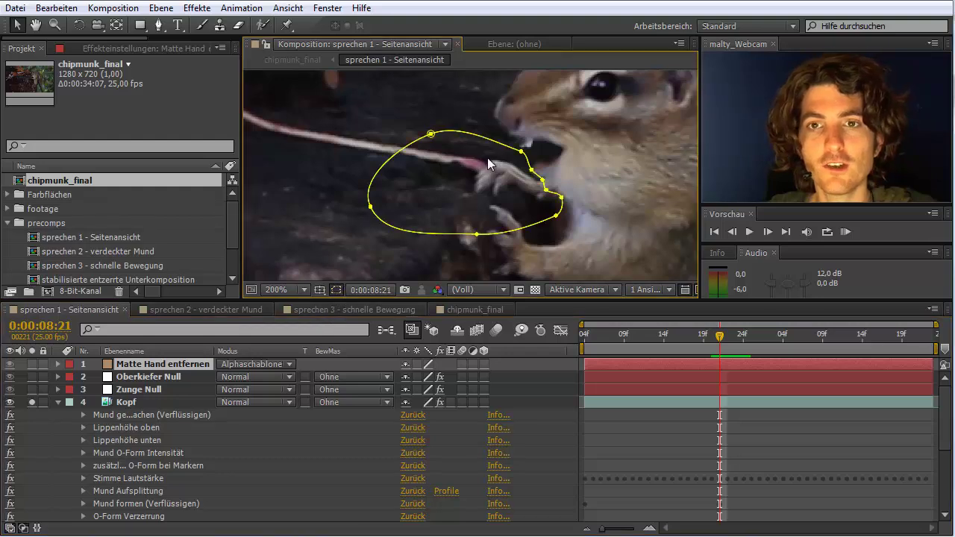
{"action": "key", "text": "Page_Down"}
{"action": "key", "text": "Page_Down"}
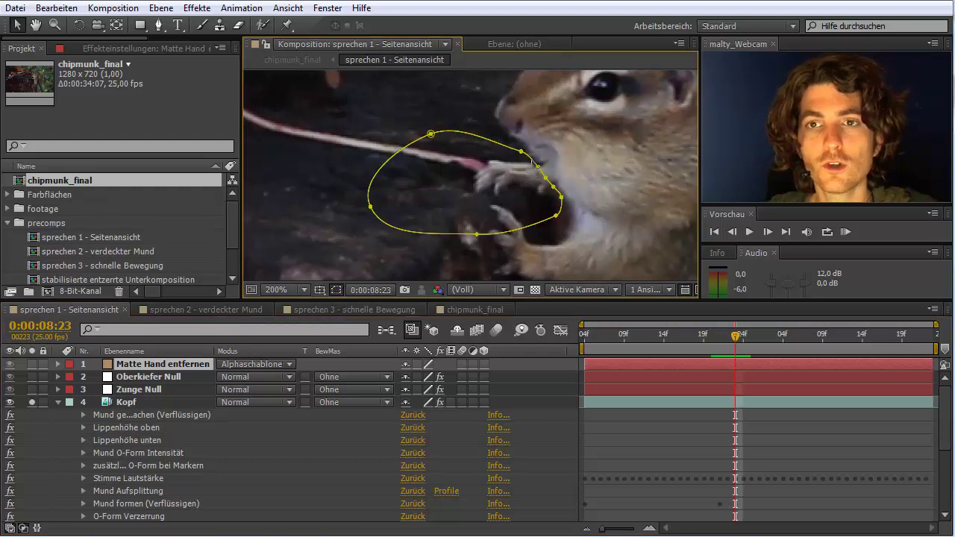
{"action": "key", "text": "Page_Down"}
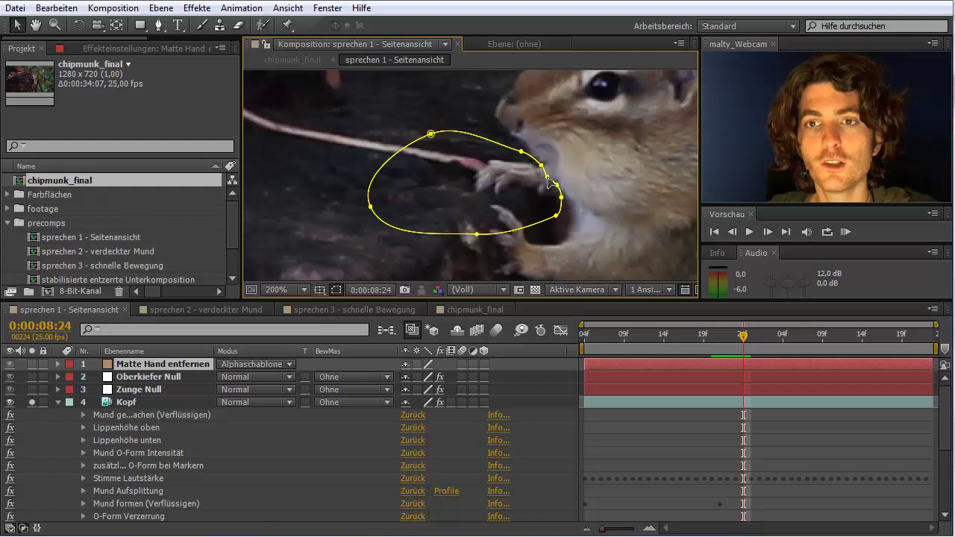
{"action": "key", "text": "Page_Up"}
{"action": "key", "text": "Page_Up"}
{"action": "key", "text": "Page_Up"}
{"action": "key", "text": "Page_Up"}
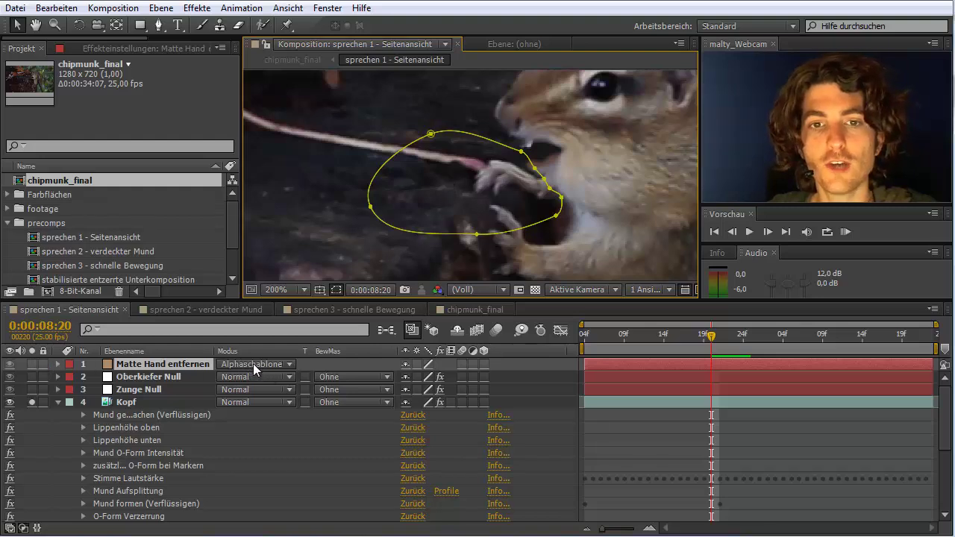
Solo Matte Hand entfernen over the transparency checkerboard and view it at 100%.
{"action": "left_click", "coordinate": [32, 364]}
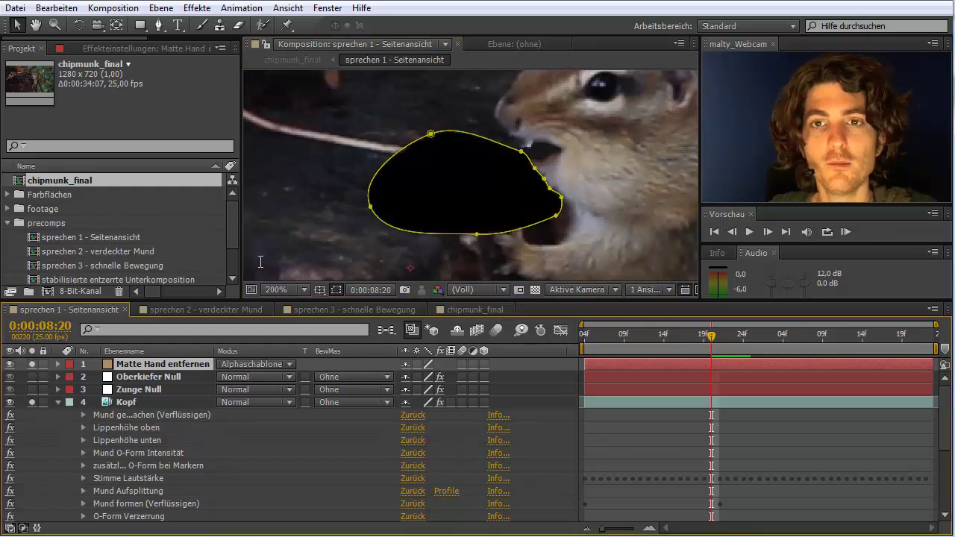
{"action": "left_click", "coordinate": [535, 290]}
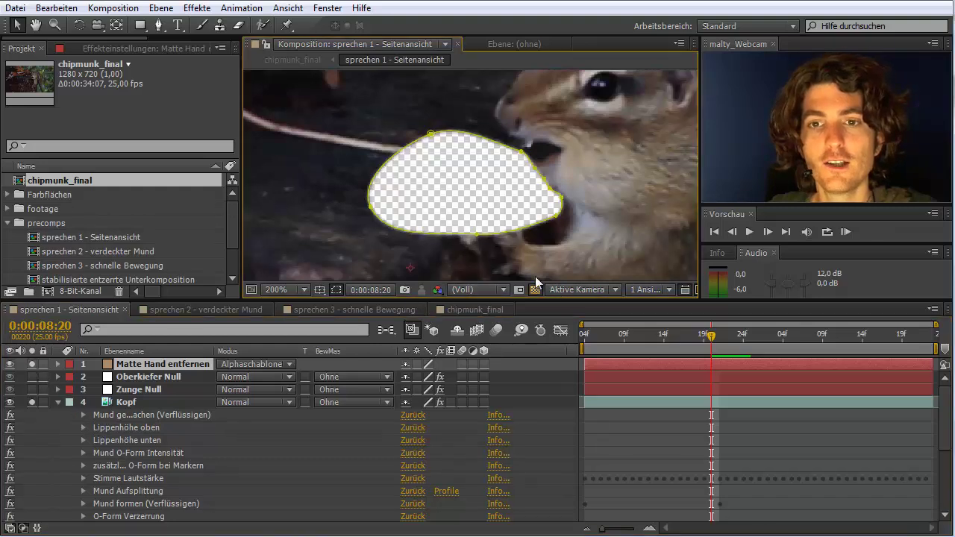
{"action": "key", "text": "comma"}
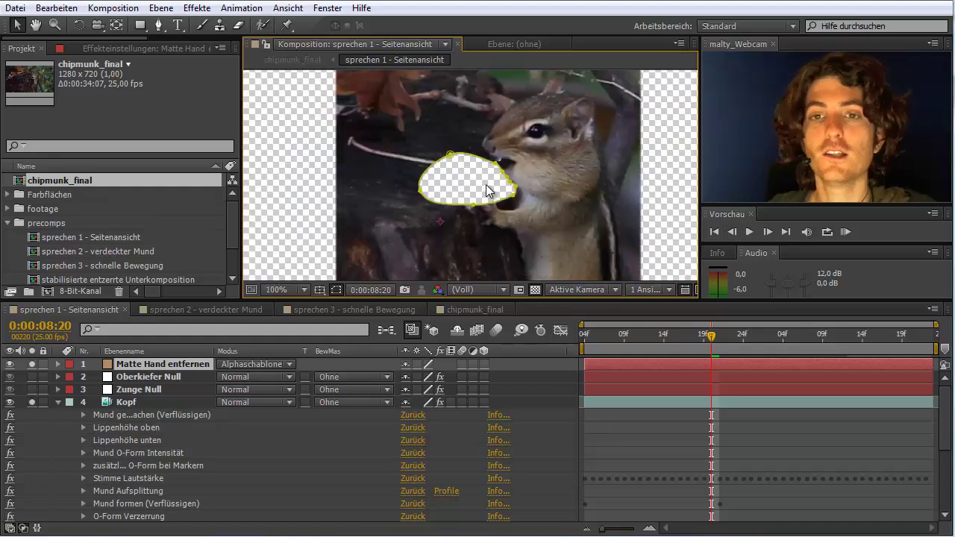
{"action": "key", "text": "period"}
Pause the Chipmunk.mp4 reference clip in VLC and minimize the player.
{"action": "key", "text": "comma"}
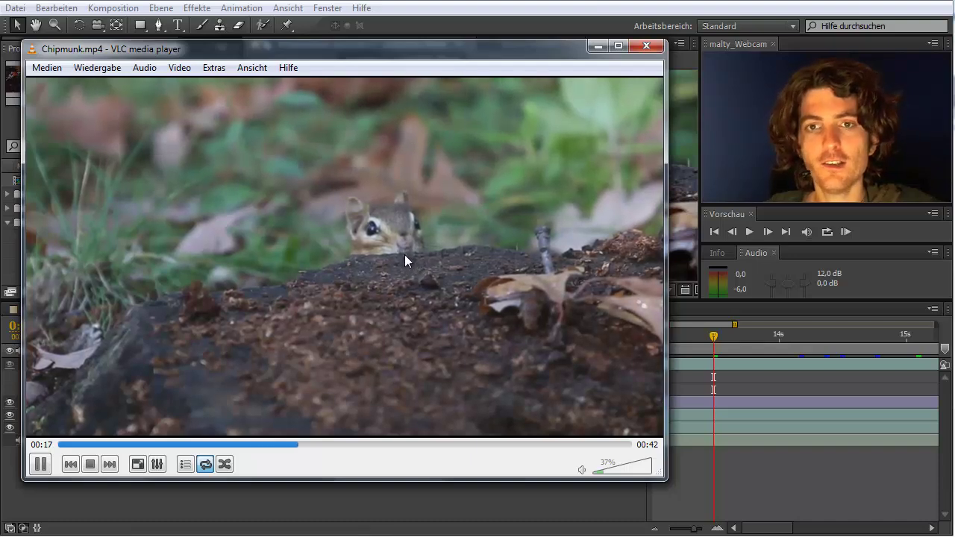
{"action": "left_click", "coordinate": [39, 465]}
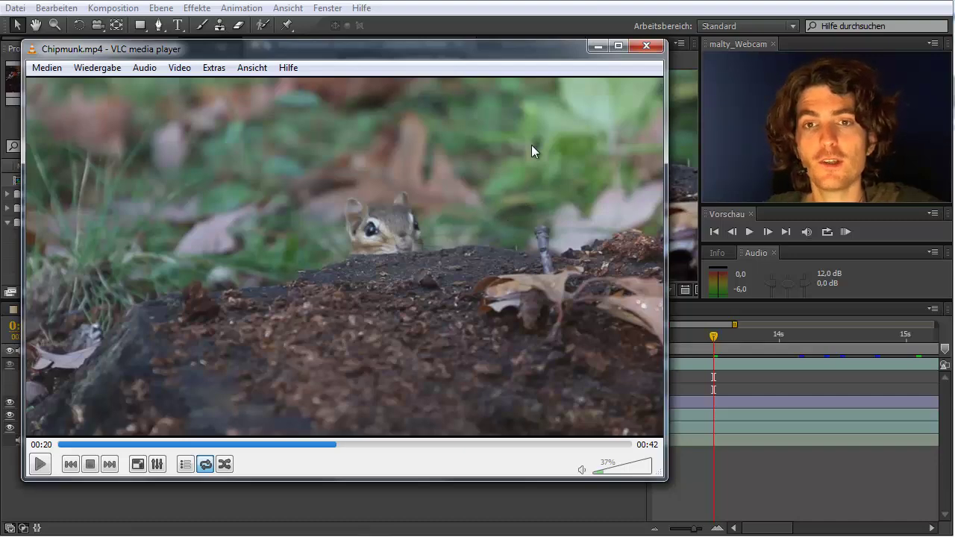
{"action": "left_click", "coordinate": [594, 48]}
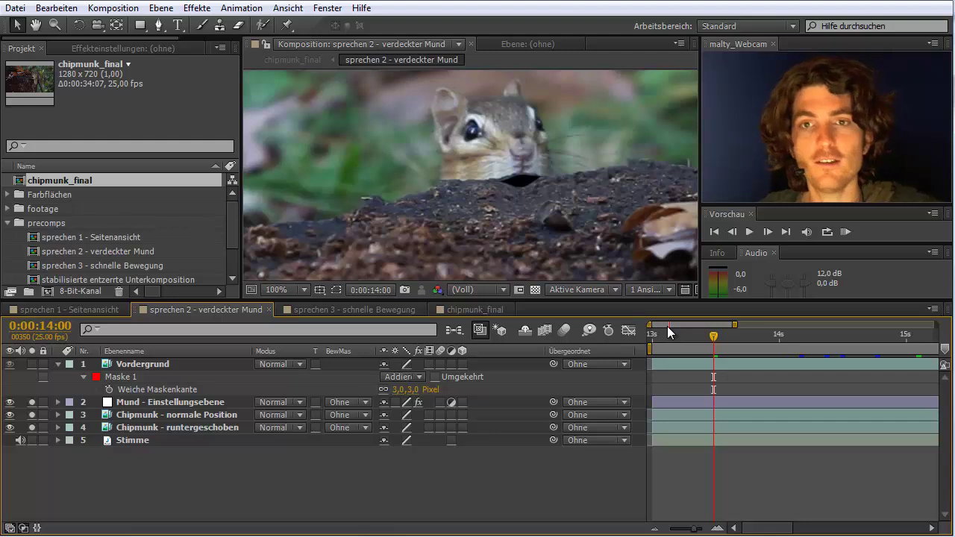
At frame 13:22, solo the Vordergrund layer and show its mask outline over the dirt mound.
{"action": "key", "text": "Page_Up"}
{"action": "key", "text": "Page_Up"}
{"action": "key", "text": "Page_Up"}
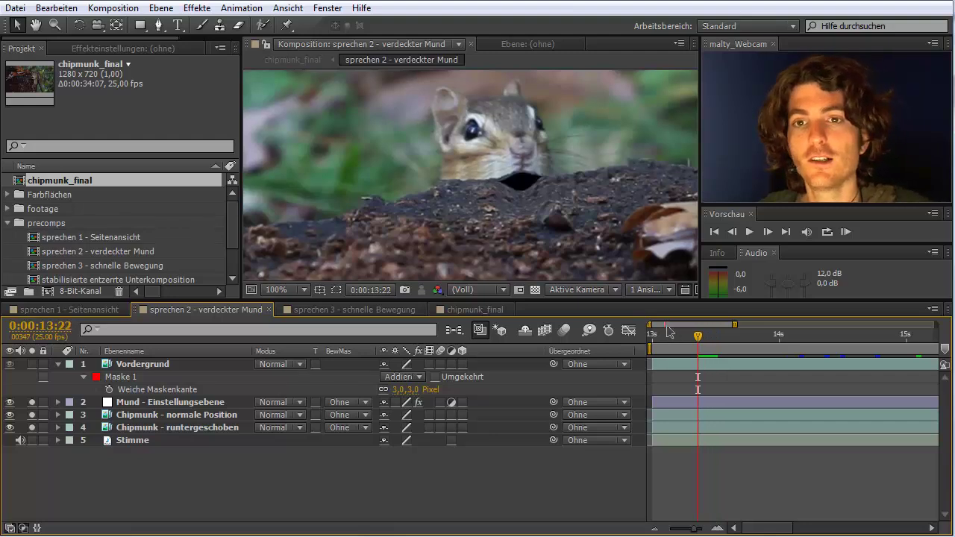
{"action": "key", "text": "Page_Up"}
{"action": "key", "text": "Page_Up"}
{"action": "key", "text": "Page_Down"}
{"action": "key", "text": "Page_Down"}
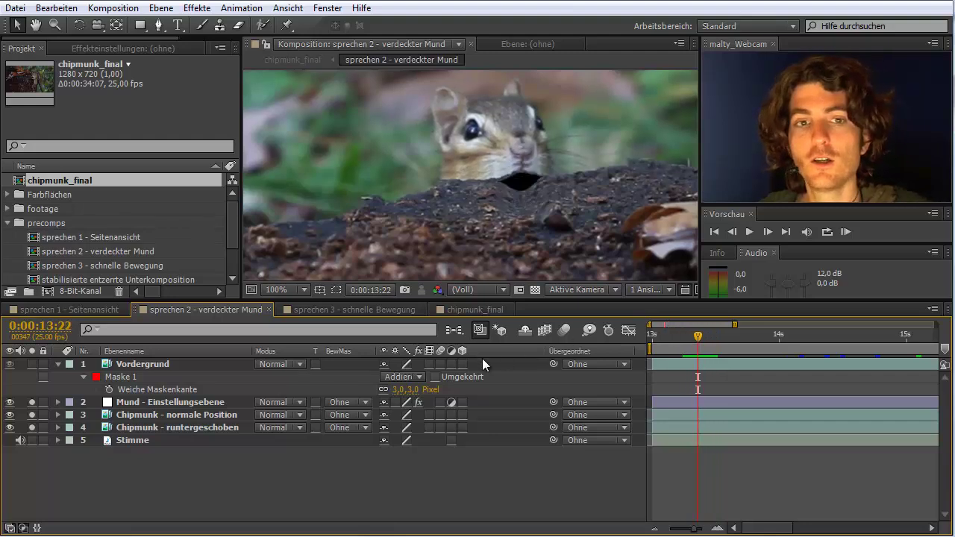
{"action": "left_click", "coordinate": [153, 363]}
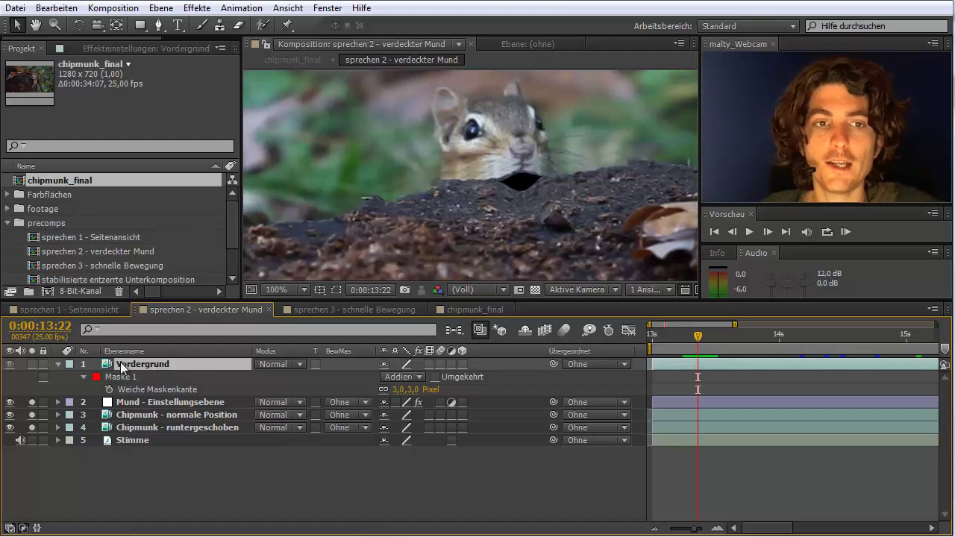
{"action": "left_click", "coordinate": [34, 365]}
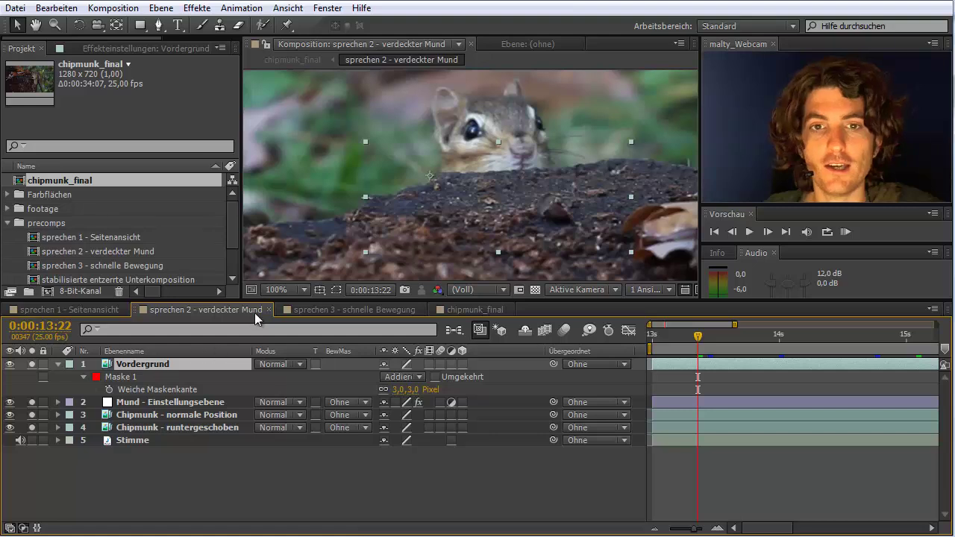
{"action": "left_click", "coordinate": [336, 290]}
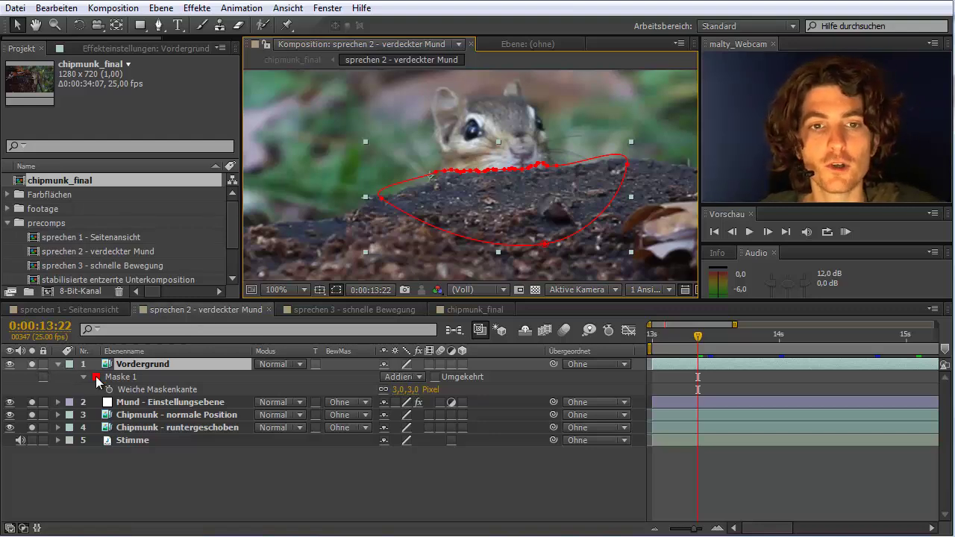
Unsolo Vordergrund and layers 2 and 4, keeping Chipmunk - normale Position (layer 3) selected.
{"action": "left_click", "coordinate": [28, 365]}
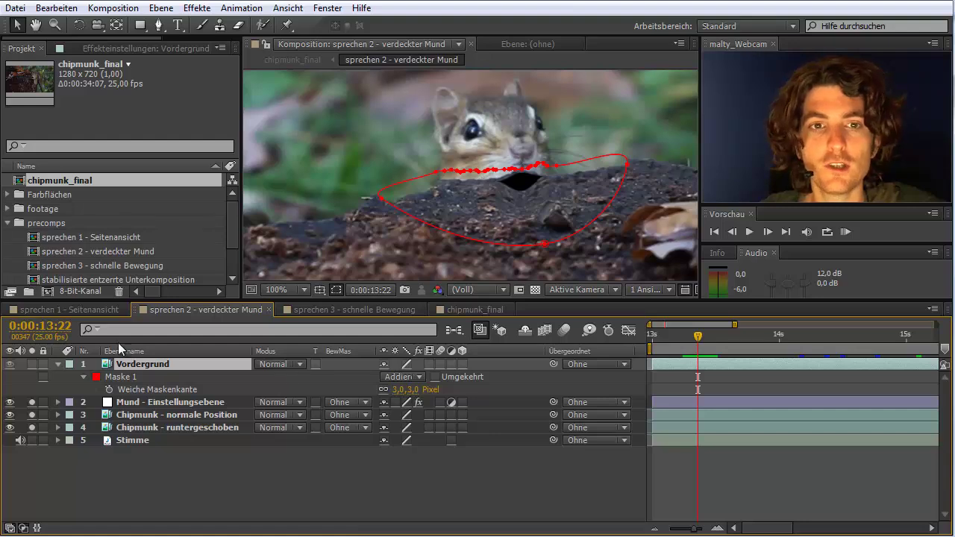
{"action": "left_click", "coordinate": [32, 365]}
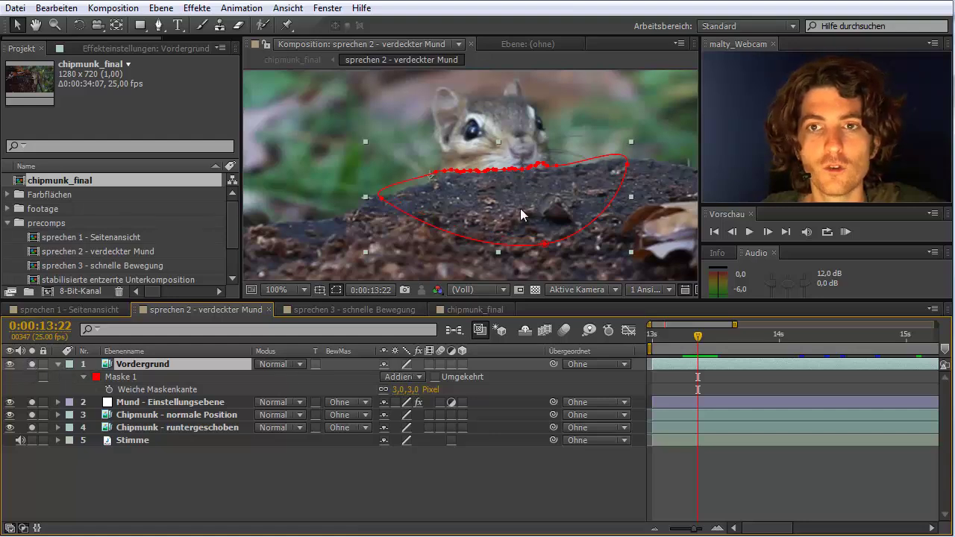
{"action": "left_click", "coordinate": [32, 365]}
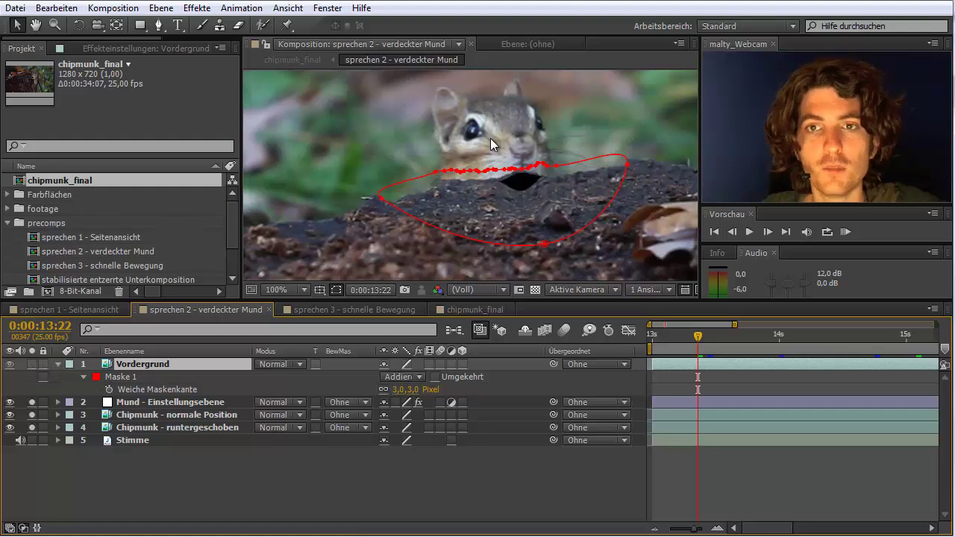
{"action": "left_click", "coordinate": [32, 403]}
{"action": "left_click", "coordinate": [32, 427]}
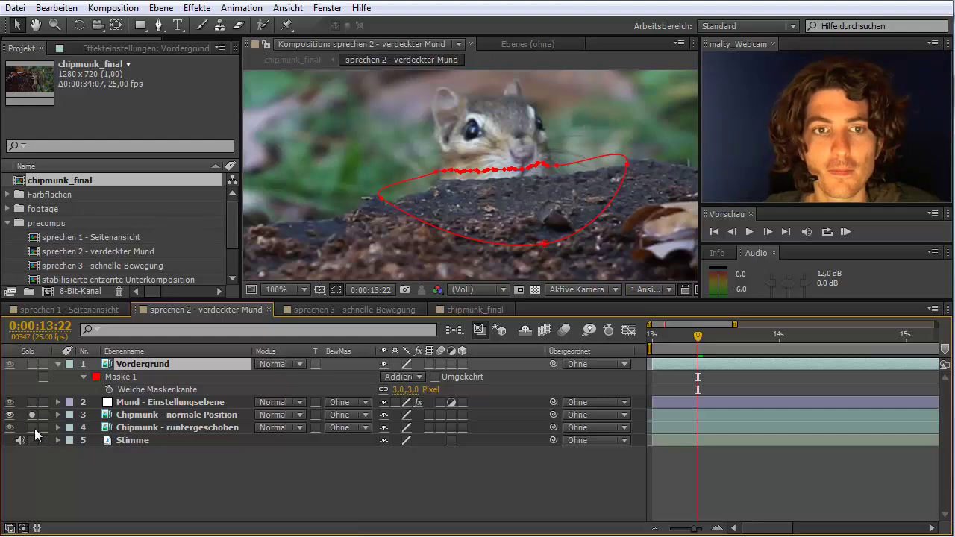
{"action": "left_click", "coordinate": [197, 448]}
{"action": "left_click", "coordinate": [184, 415]}
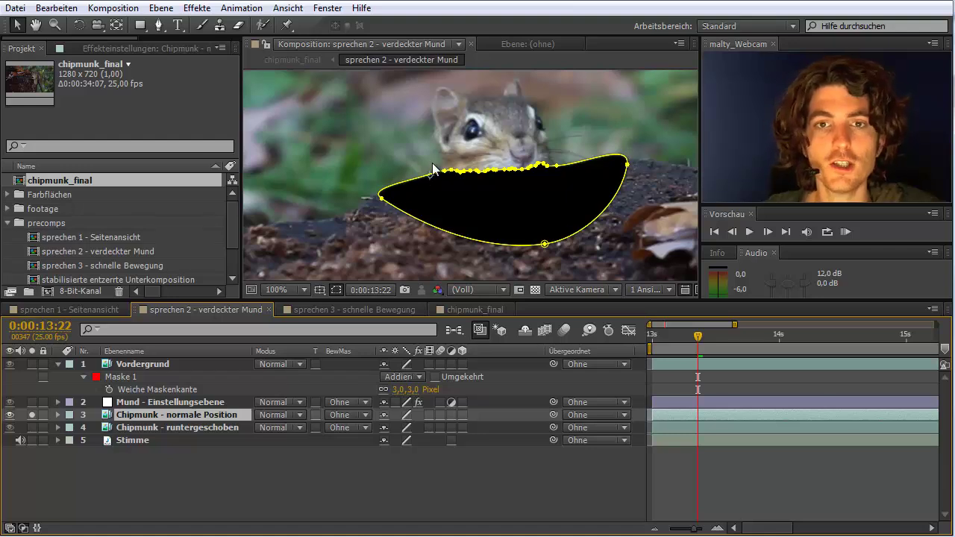
Solo both the 'Chipmunk - runtergeschoben' and 'Chipmunk - normale Position' footage layers together.
{"action": "left_click", "coordinate": [145, 428]}
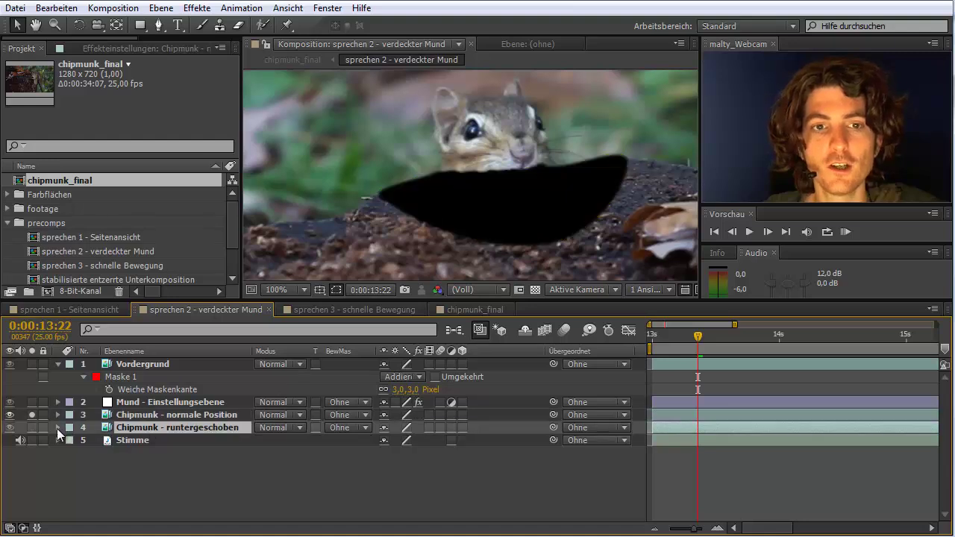
{"action": "left_click", "coordinate": [31, 427]}
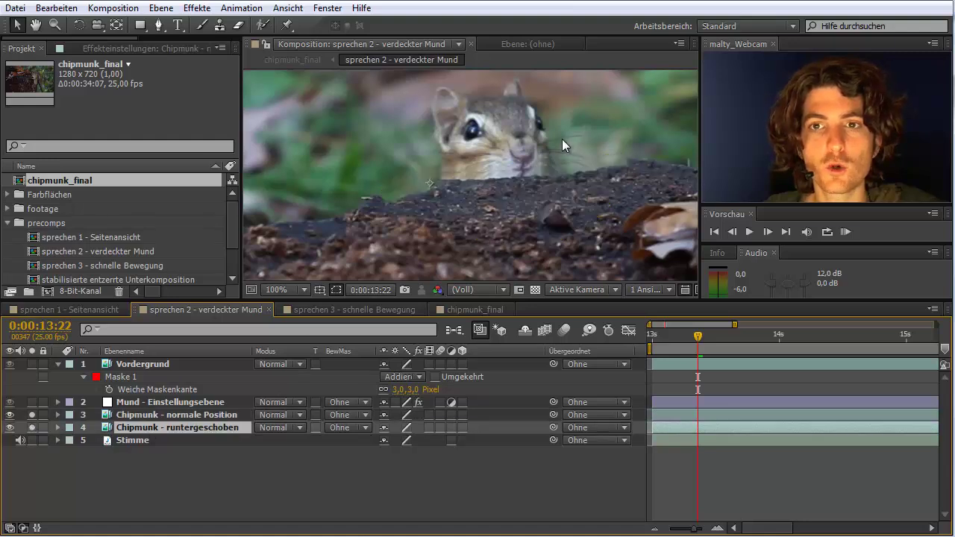
{"action": "left_click", "coordinate": [32, 415]}
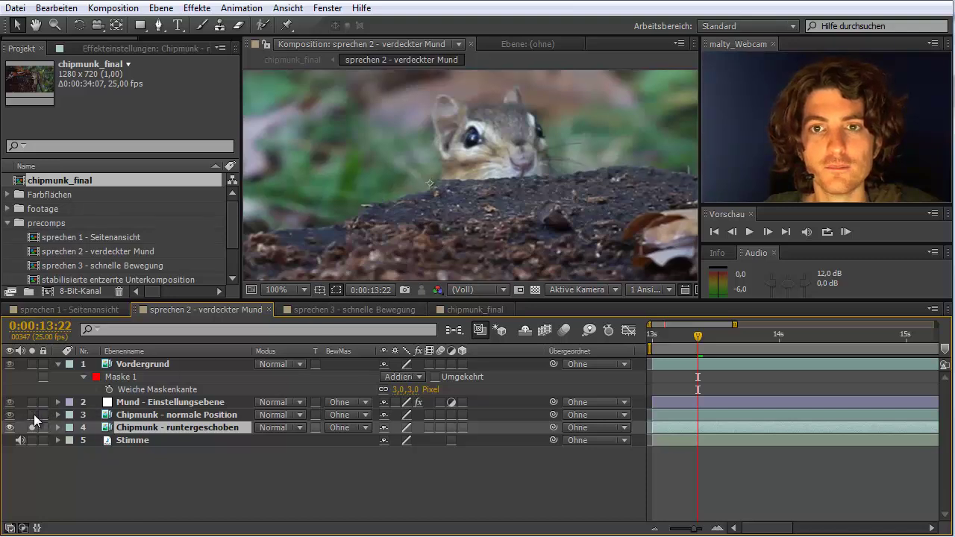
{"action": "left_click", "coordinate": [32, 415]}
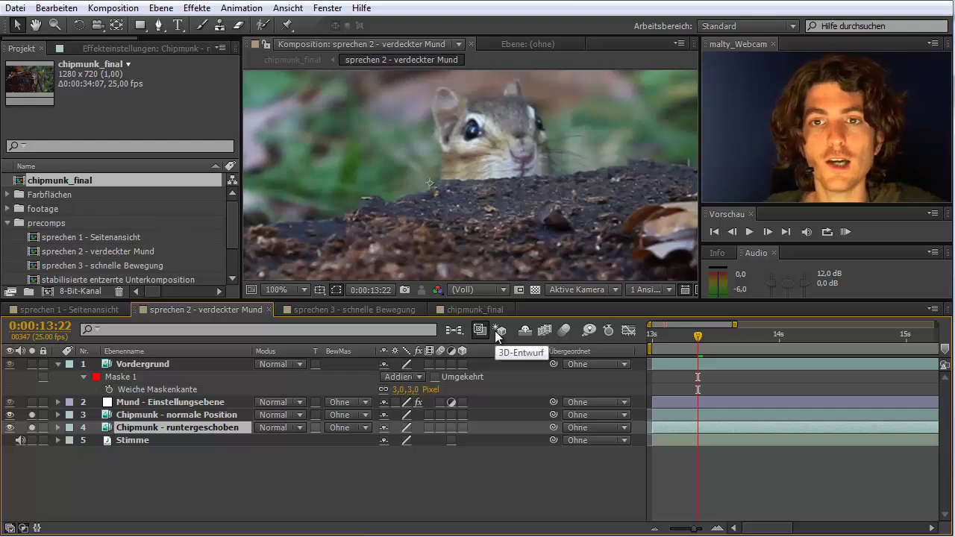
Select the Chipmunk - normale Position and Chipmunk - runtergeschoben layers to inspect their masks.
{"action": "left_click", "coordinate": [184, 416]}
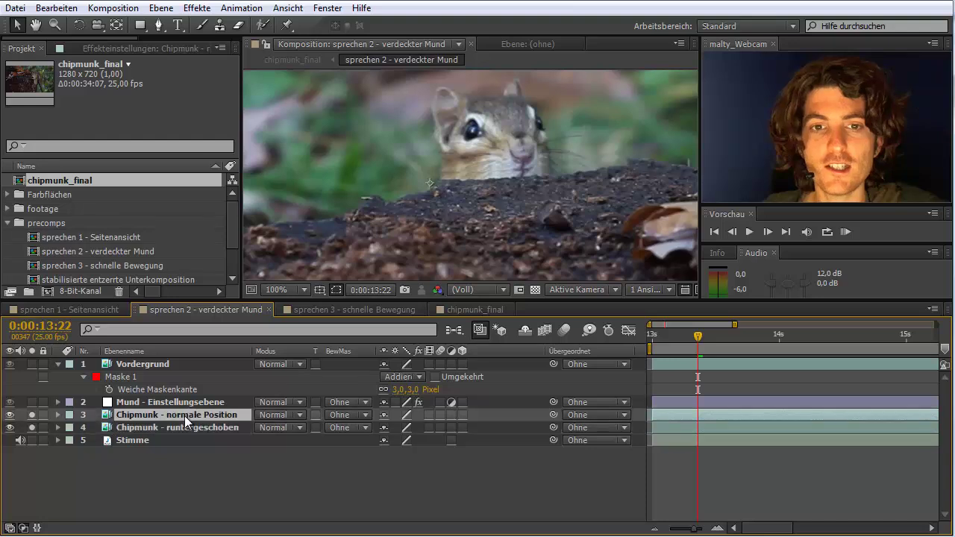
{"action": "left_click", "coordinate": [184, 431]}
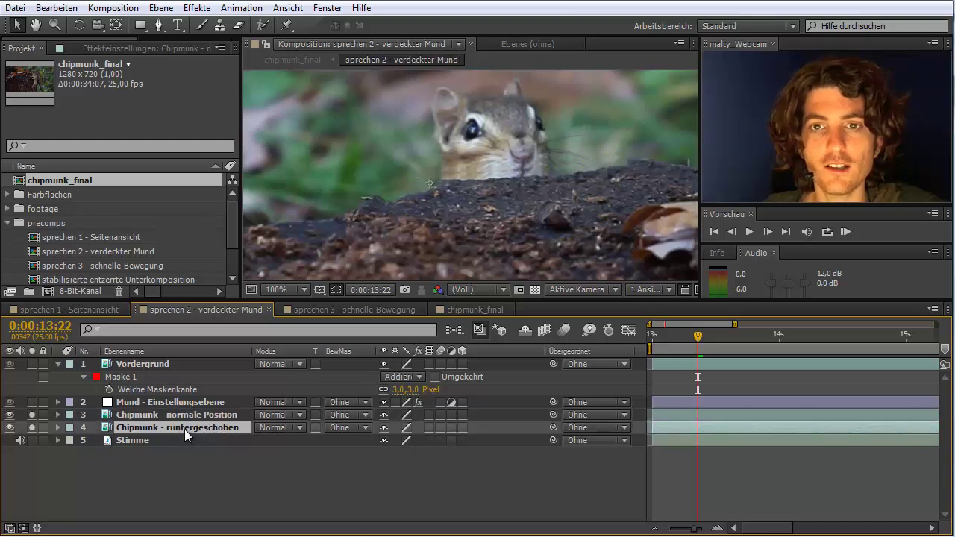
{"action": "left_click", "coordinate": [185, 416]}
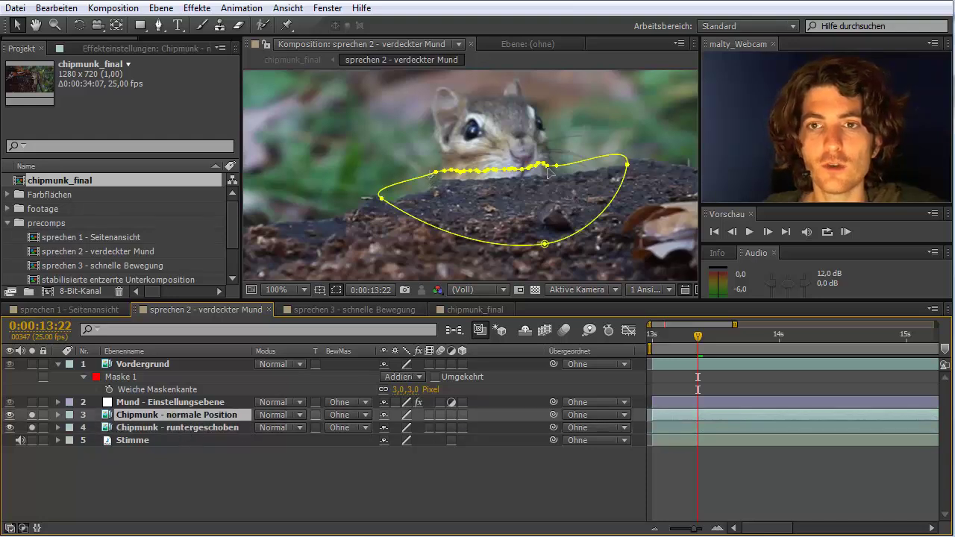
{"action": "left_click", "coordinate": [174, 426], "text": "shift"}
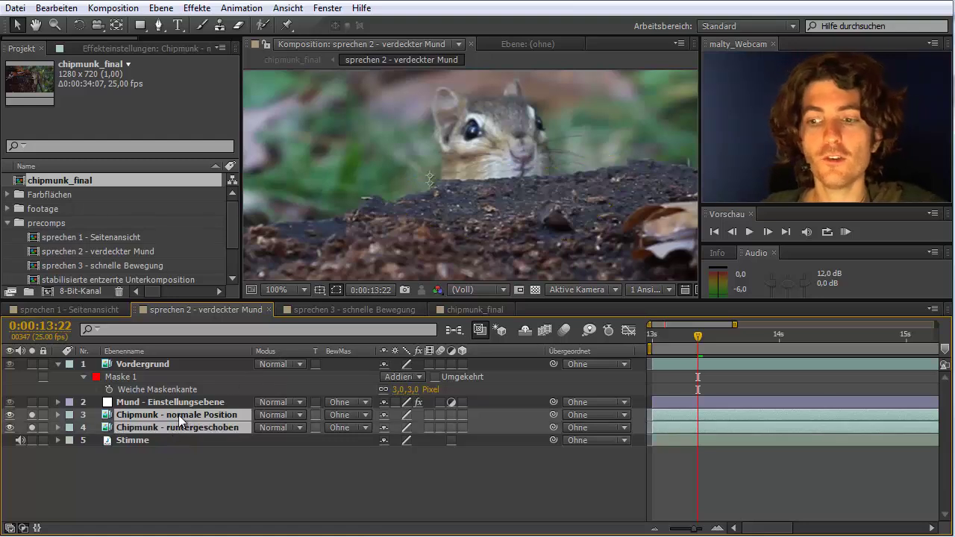
Solo the Mund - Einstellungsebene and Vordergrund layers, then deselect everything.
{"action": "left_click", "coordinate": [194, 403]}
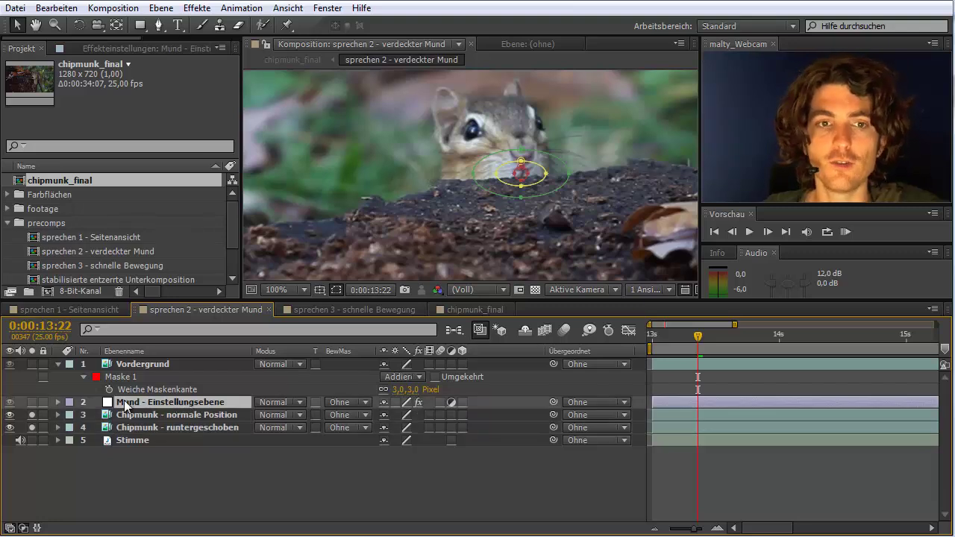
{"action": "left_click", "coordinate": [32, 402]}
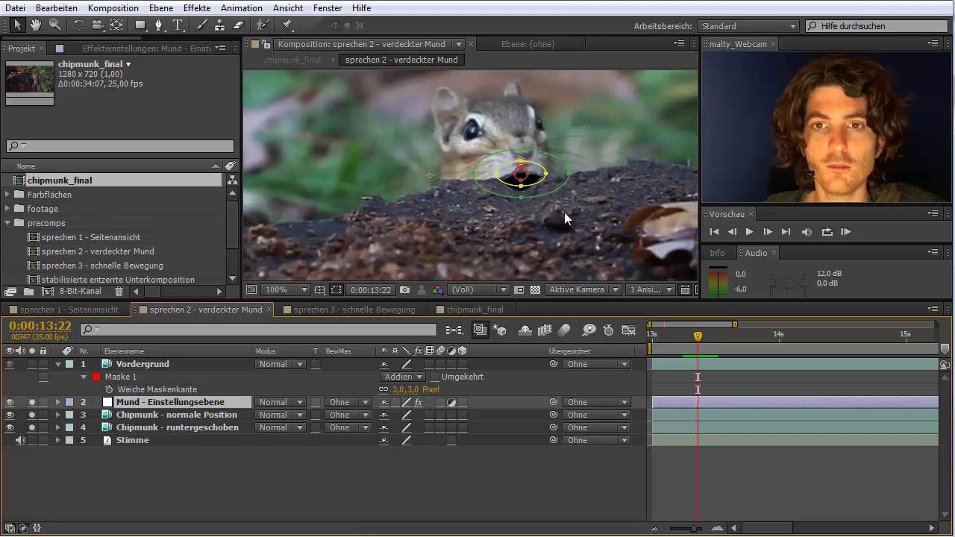
{"action": "left_click", "coordinate": [155, 366]}
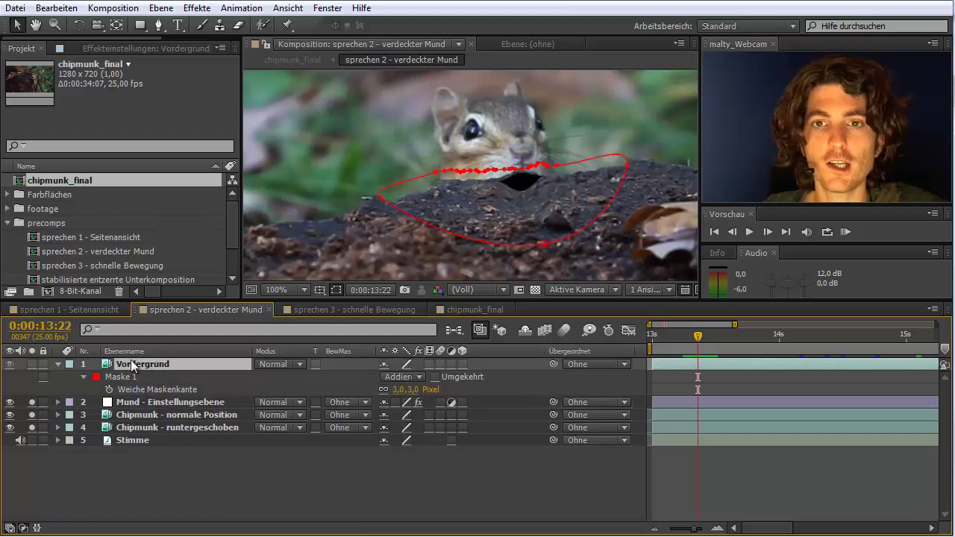
{"action": "left_click", "coordinate": [32, 364]}
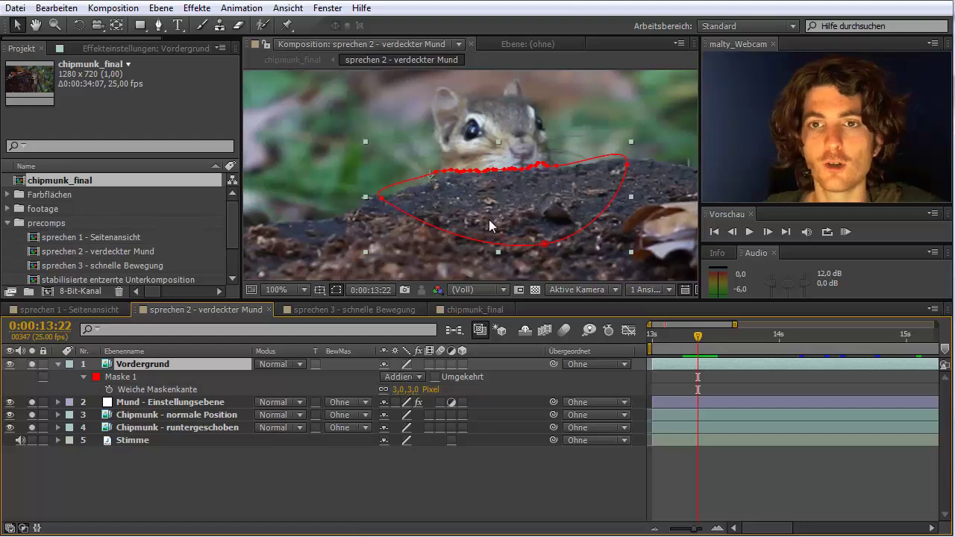
{"action": "left_click", "coordinate": [535, 450]}
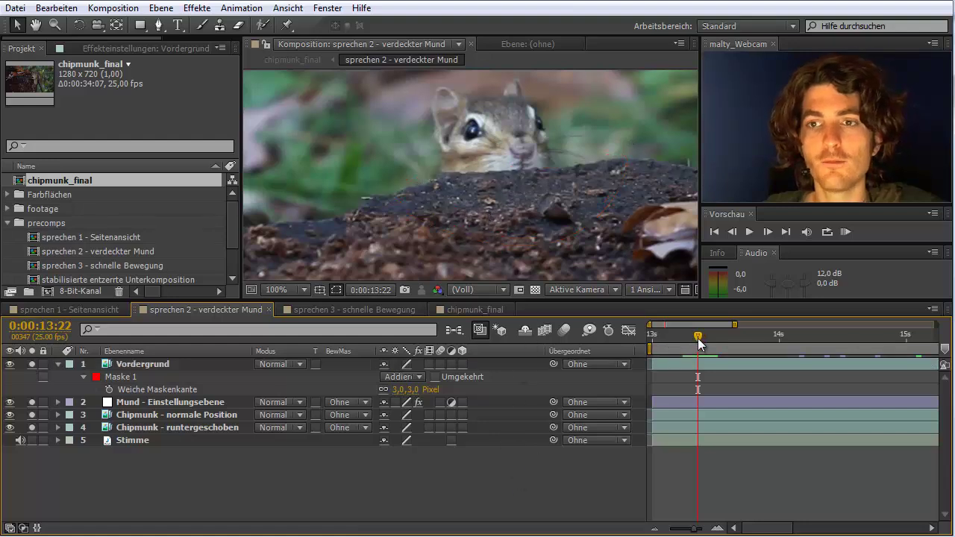
Take the VLC Chipmunk.mp4 clip out of full screen and pause it at 00:32.
{"action": "left_click_drag", "start_coordinate": [699, 340], "coordinate": [708, 340]}
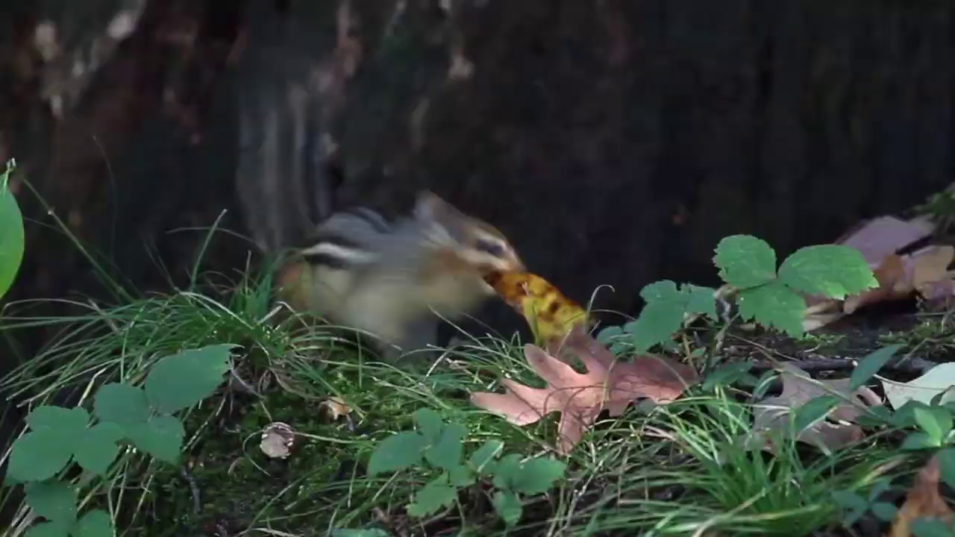
{"action": "double_click", "coordinate": [161, 395]}
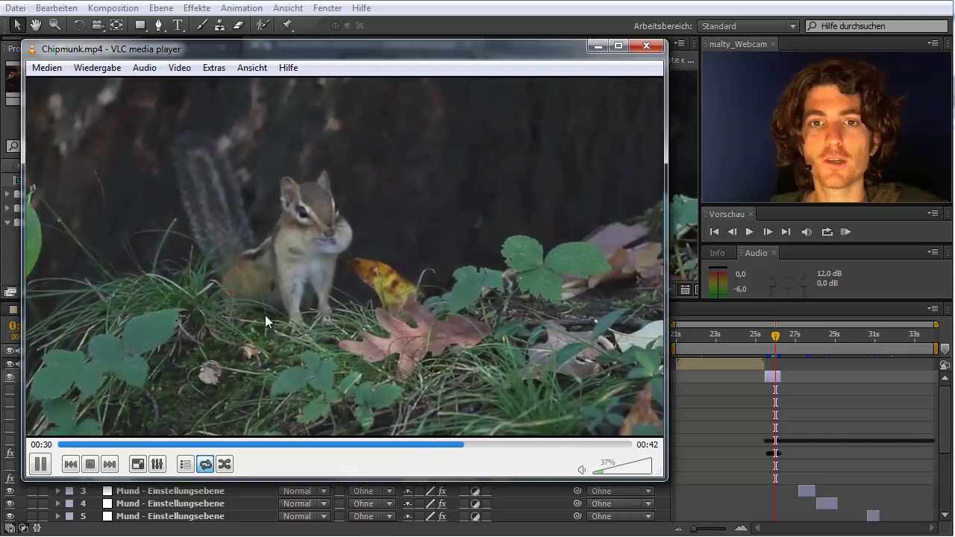
{"action": "left_click", "coordinate": [41, 464]}
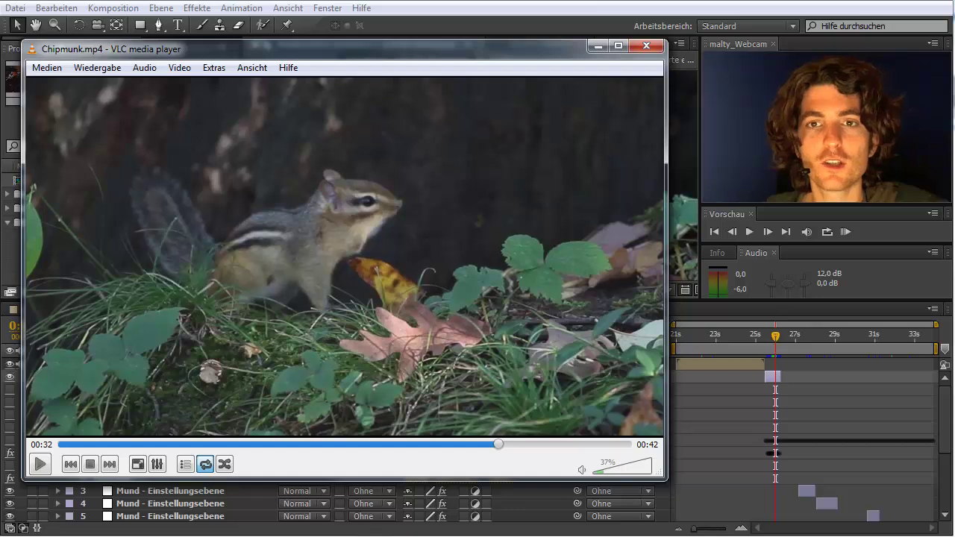
Back in After Effects, select the stabilisierte Unterkomposition layer and go to 0:00:23:20.
{"action": "left_click", "coordinate": [736, 334]}
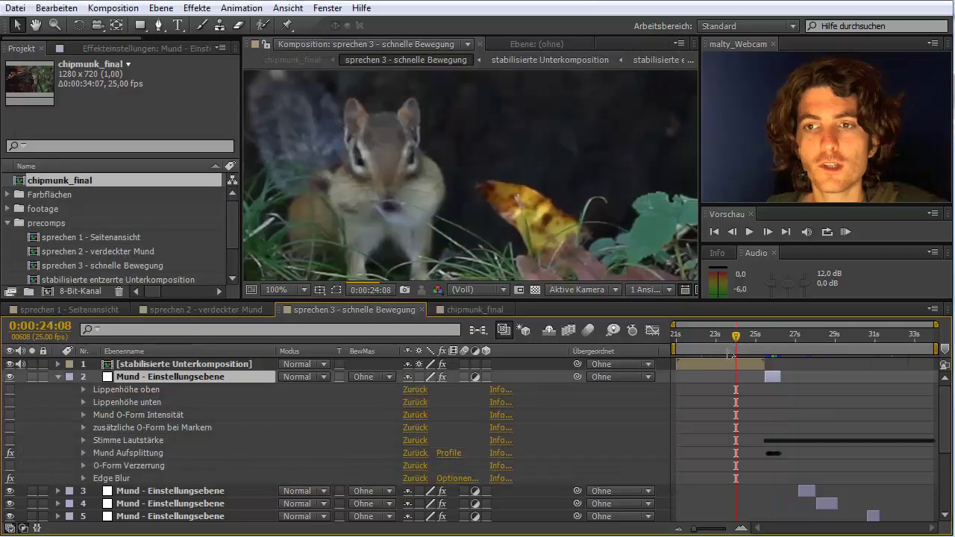
{"action": "left_click", "coordinate": [736, 336]}
{"action": "left_click", "coordinate": [715, 337]}
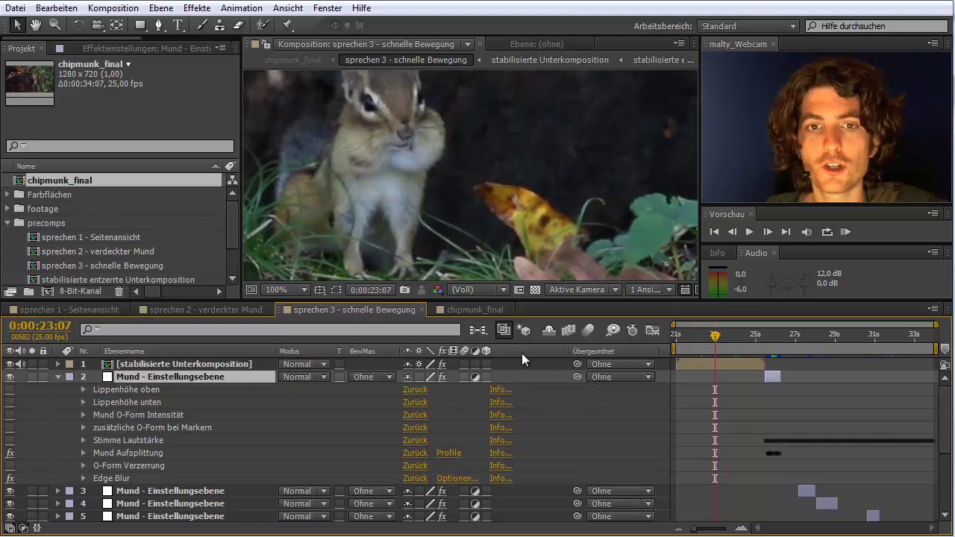
{"action": "left_click", "coordinate": [182, 365]}
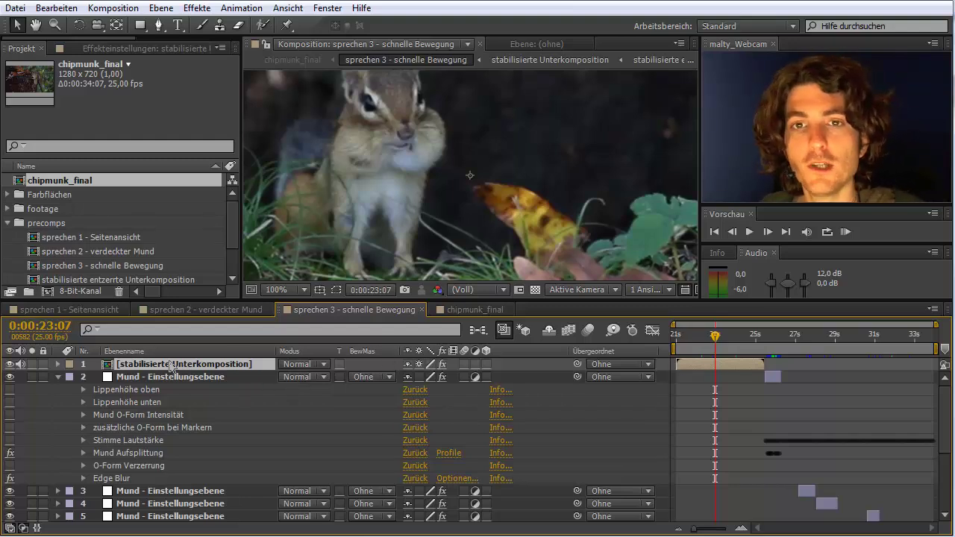
{"action": "key", "text": "space"}
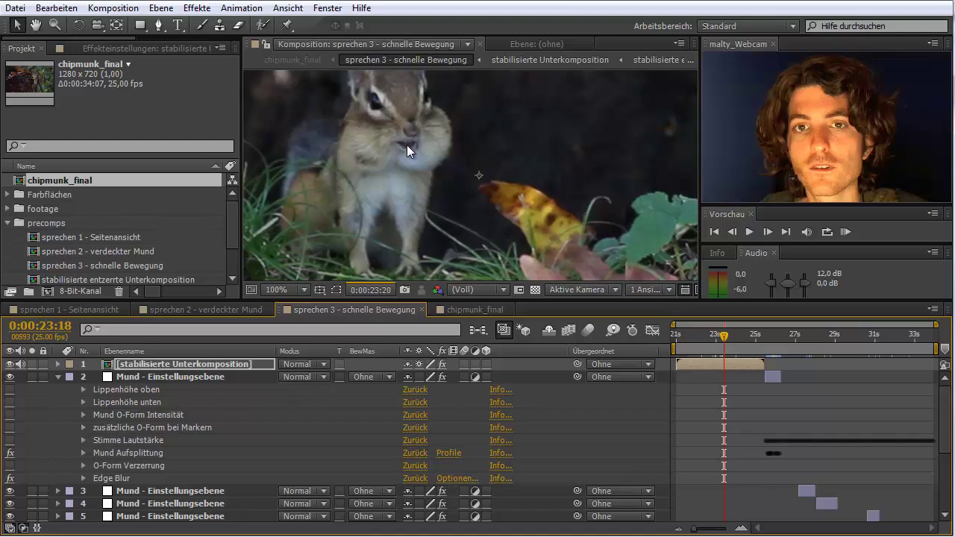
{"action": "key", "text": "Page_Down"}
{"action": "key", "text": "Page_Down"}
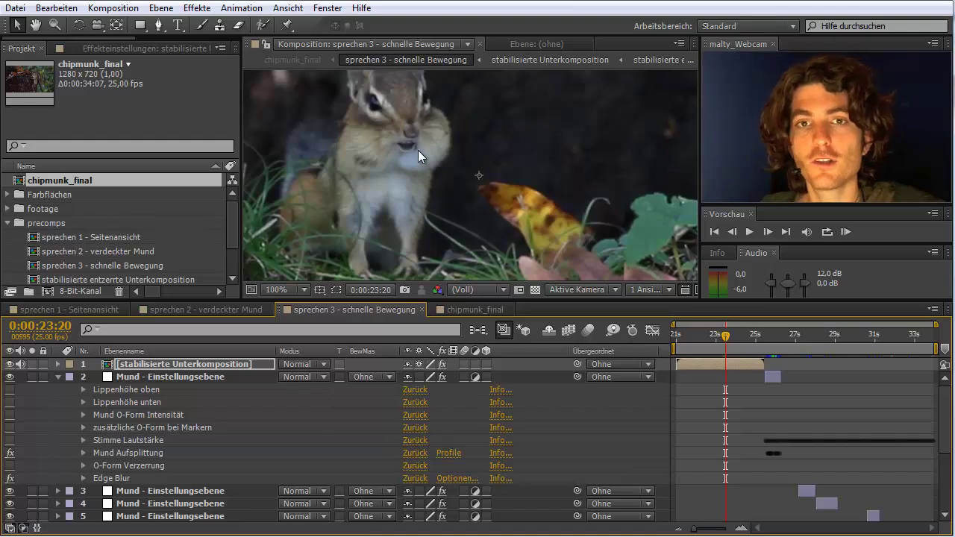
Scrub and frame-step through the fast head turn from 0:00:26:00, stopping at 0:00:26:09.
{"action": "left_click", "coordinate": [770, 333]}
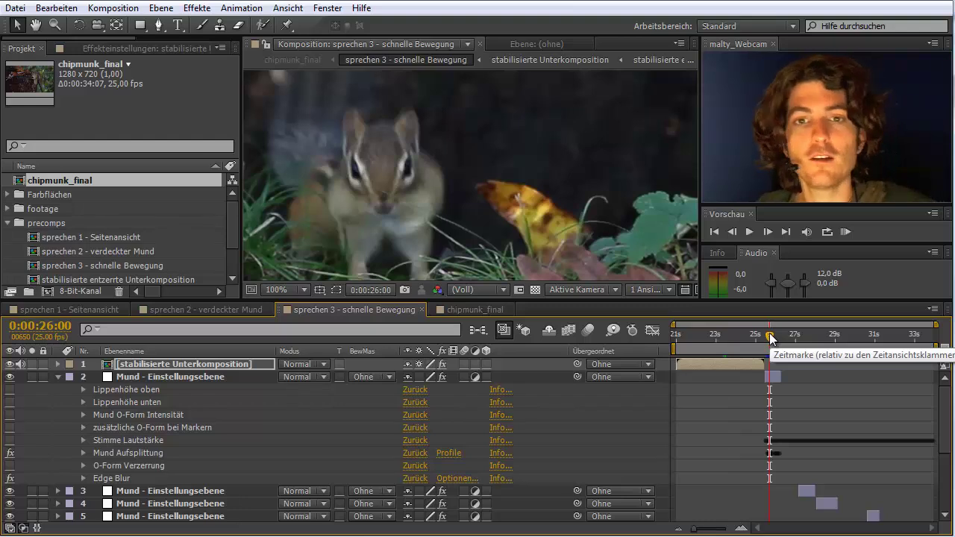
{"action": "left_click_drag", "start_coordinate": [770, 336], "coordinate": [772, 335]}
{"action": "key", "text": "Page_Down"}
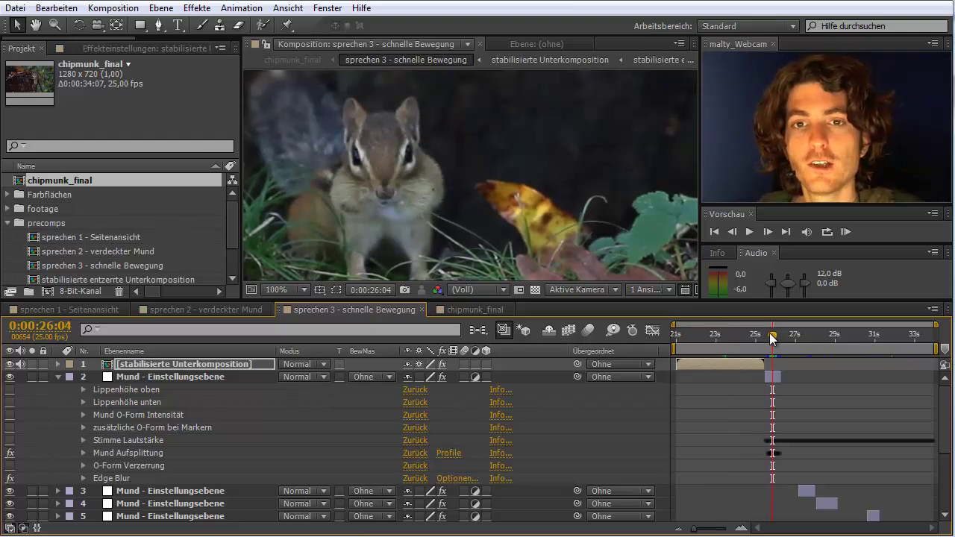
{"action": "key", "text": "Page_Down"}
{"action": "key", "text": "Page_Down"}
{"action": "key", "text": "Page_Down"}
{"action": "key", "text": "Page_Down"}
{"action": "key", "text": "Page_Down"}
{"action": "key", "text": "Page_Down"}
{"action": "key", "text": "Page_Down"}
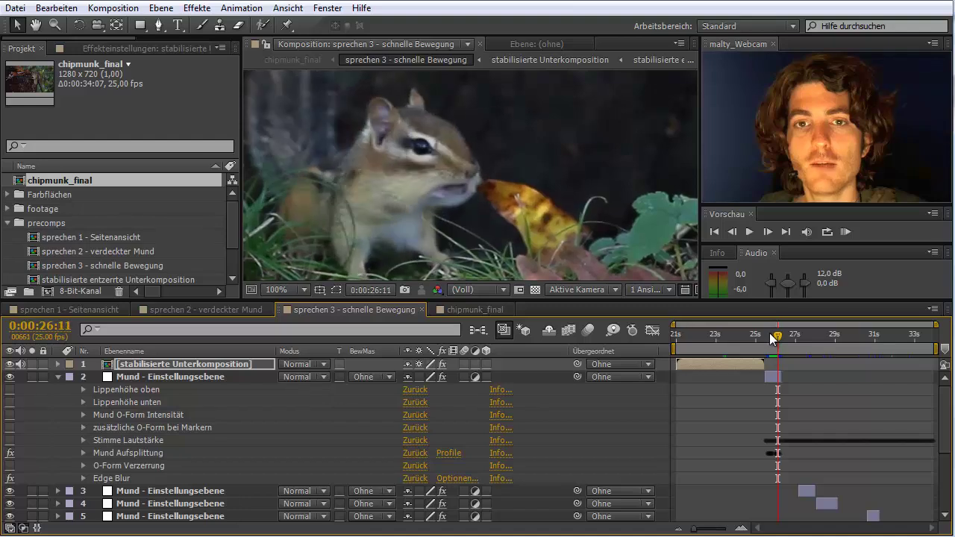
{"action": "key", "text": "Page_Down"}
{"action": "key", "text": "Page_Down"}
{"action": "key", "text": "Page_Down"}
{"action": "key", "text": "Page_Up"}
{"action": "key", "text": "Page_Up"}
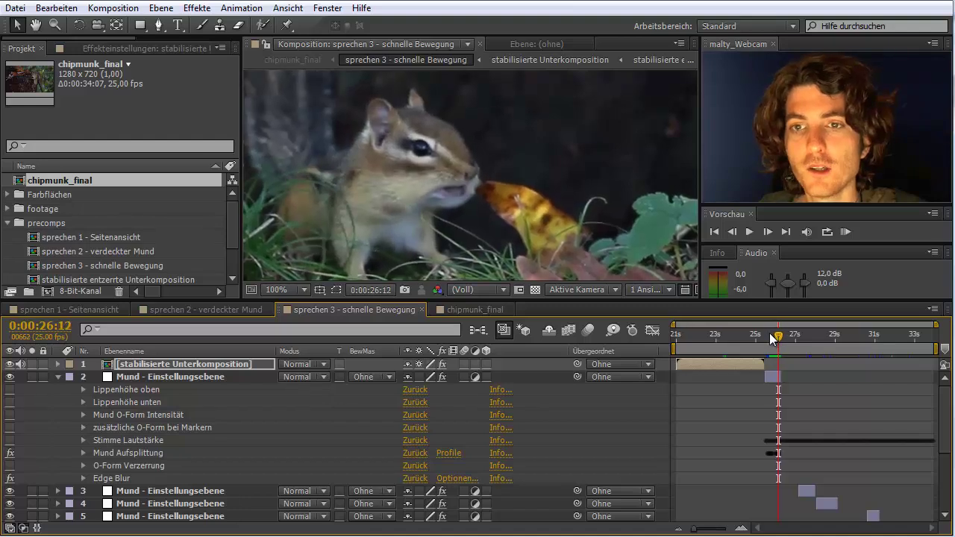
{"action": "key", "text": "Page_Up"}
{"action": "key", "text": "Page_Up"}
{"action": "key", "text": "Page_Up"}
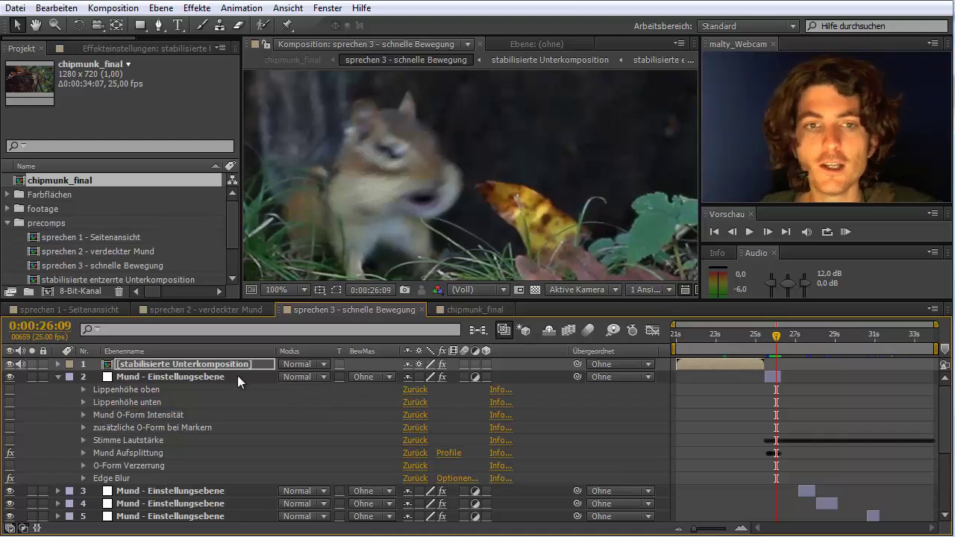
{"action": "left_click", "coordinate": [191, 376]}
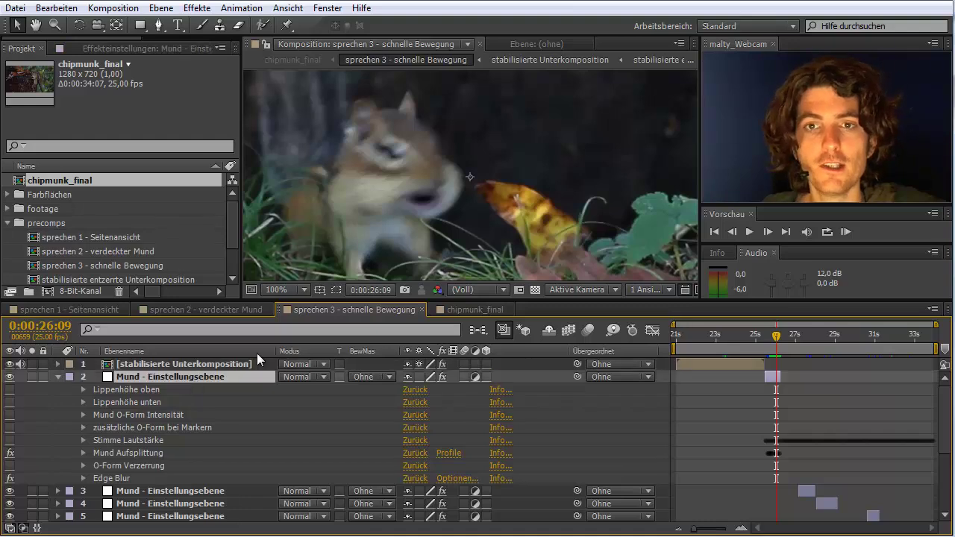
{"action": "left_click_drag", "start_coordinate": [946, 439], "coordinate": [948, 465]}
{"action": "left_click", "coordinate": [140, 435]}
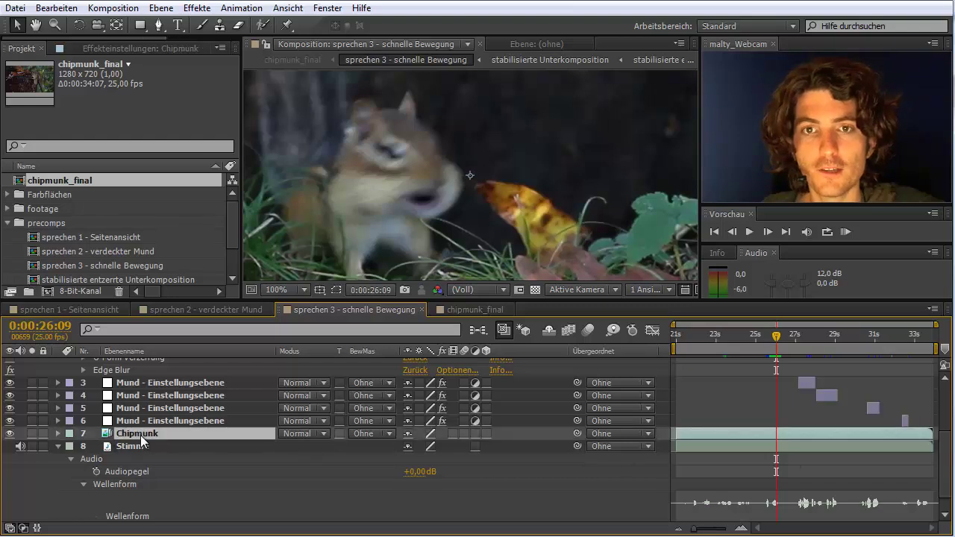
{"action": "scroll", "coordinate": [222, 467], "scroll_direction": "up", "scroll_amount": 3}
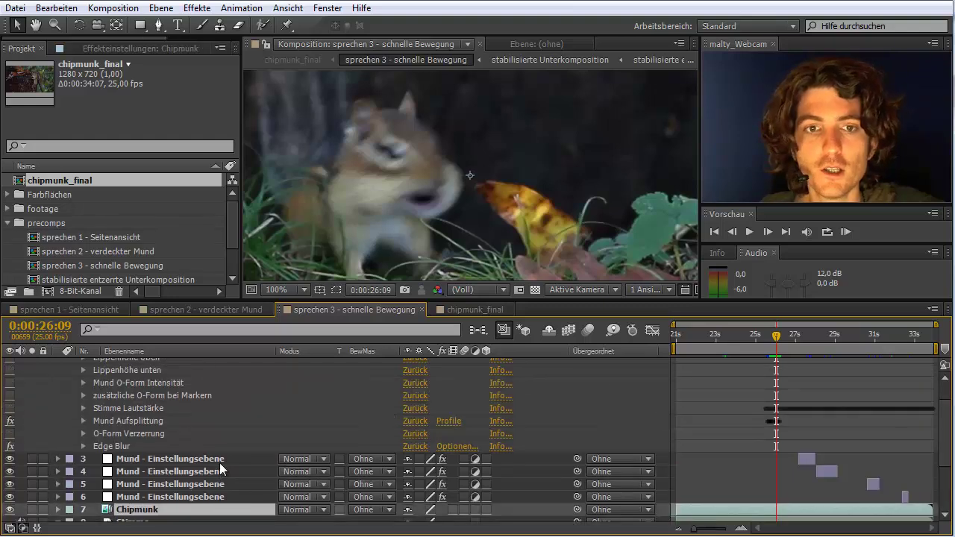
{"action": "scroll", "coordinate": [222, 467], "scroll_direction": "up", "scroll_amount": 2}
{"action": "left_click", "coordinate": [191, 377]}
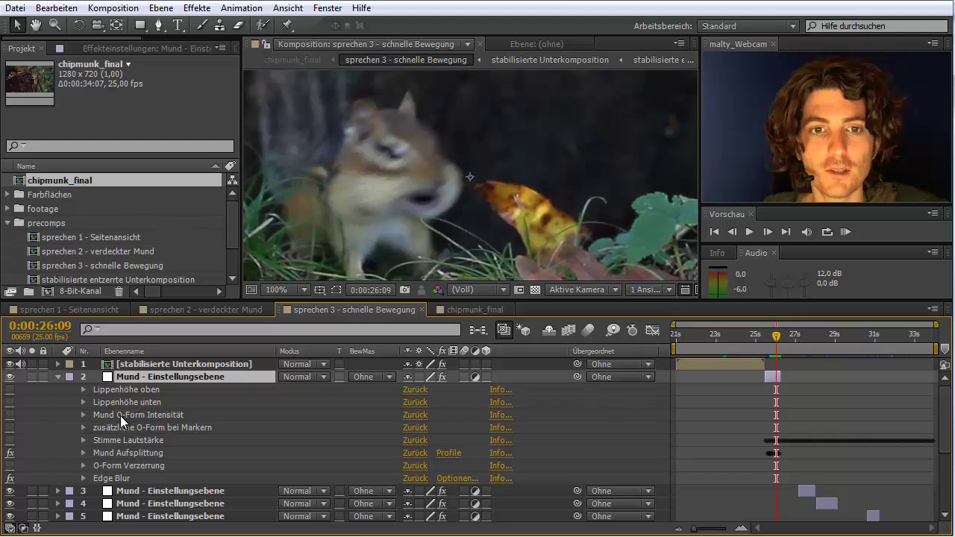
Toggle Mund Aufsplittung off and on to compare, then expand its Point A, Point B and Split settings.
{"action": "left_click", "coordinate": [114, 453]}
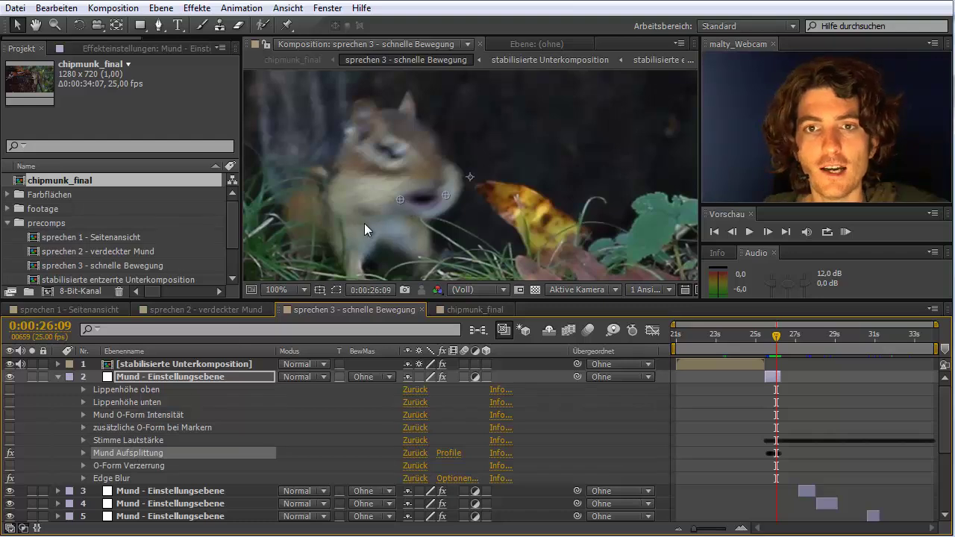
{"action": "left_click", "coordinate": [10, 453]}
{"action": "left_click", "coordinate": [10, 453]}
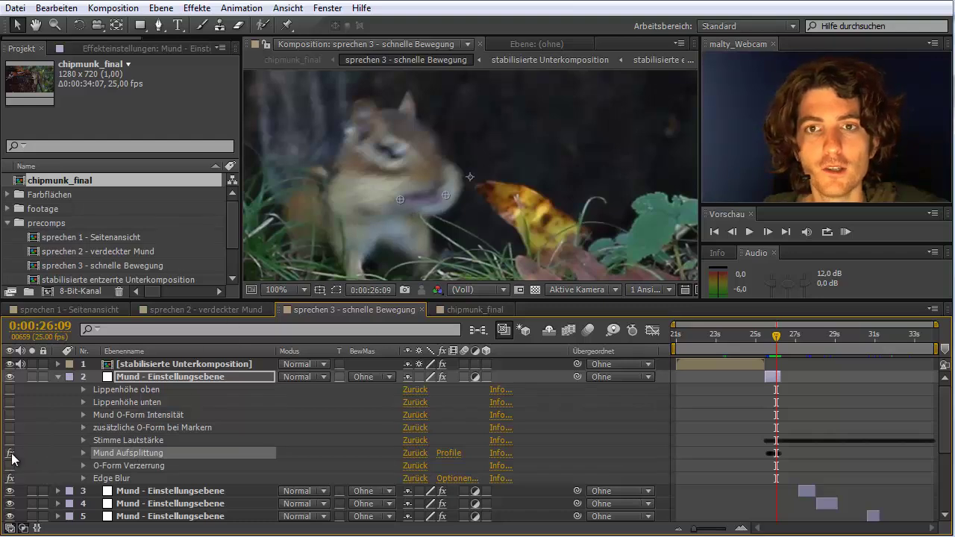
{"action": "left_click", "coordinate": [11, 453]}
{"action": "left_click", "coordinate": [10, 453]}
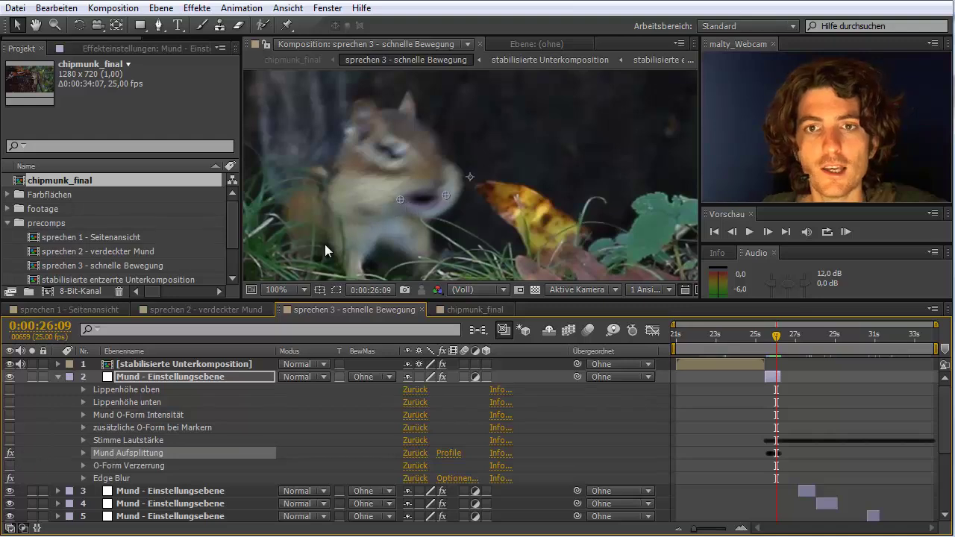
{"action": "left_click", "coordinate": [83, 453]}
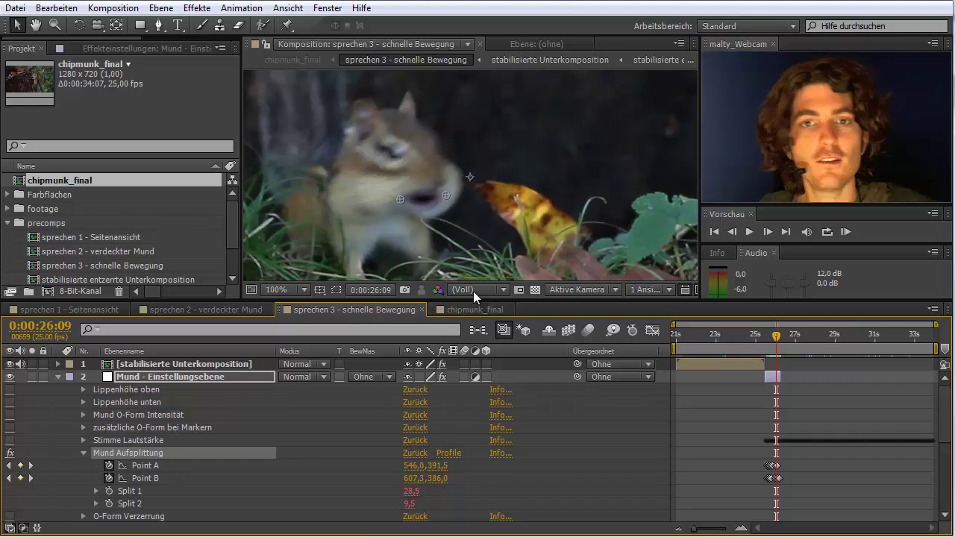
Step frame by frame between 0:00:26:09 and 0:00:26:18 and back to 0:00:26:08, checking Point A/B track the mouth.
{"action": "key", "text": "Page_Down"}
{"action": "key", "text": "Page_Down"}
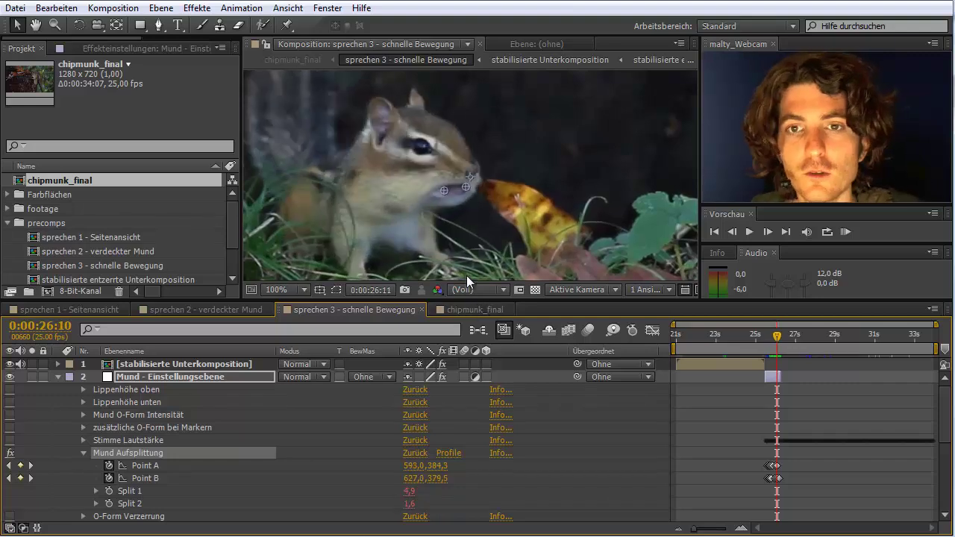
{"action": "key", "text": "Page_Down"}
{"action": "key", "text": "Page_Down"}
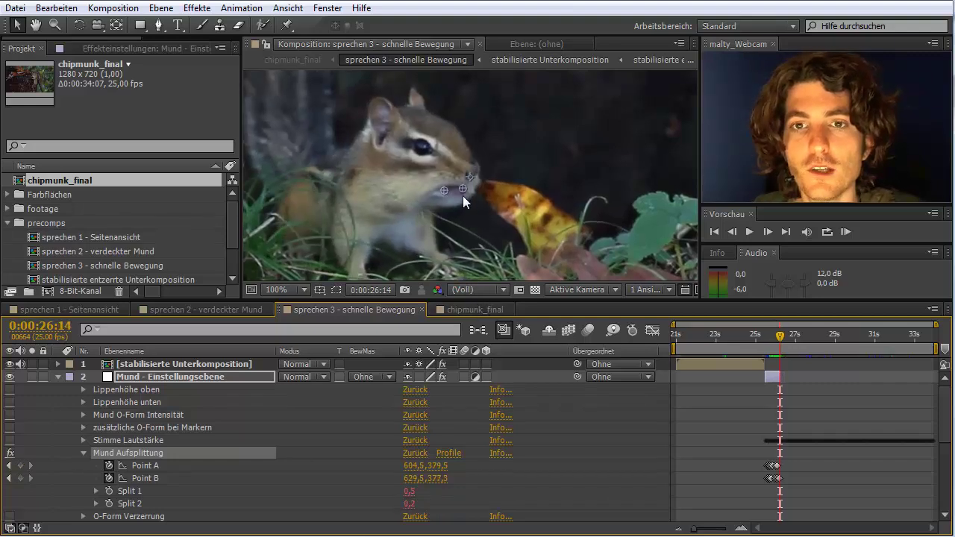
{"action": "key", "text": "Page_Down"}
{"action": "key", "text": "Page_Down"}
{"action": "key", "text": "Page_Down"}
{"action": "key", "text": "Page_Down"}
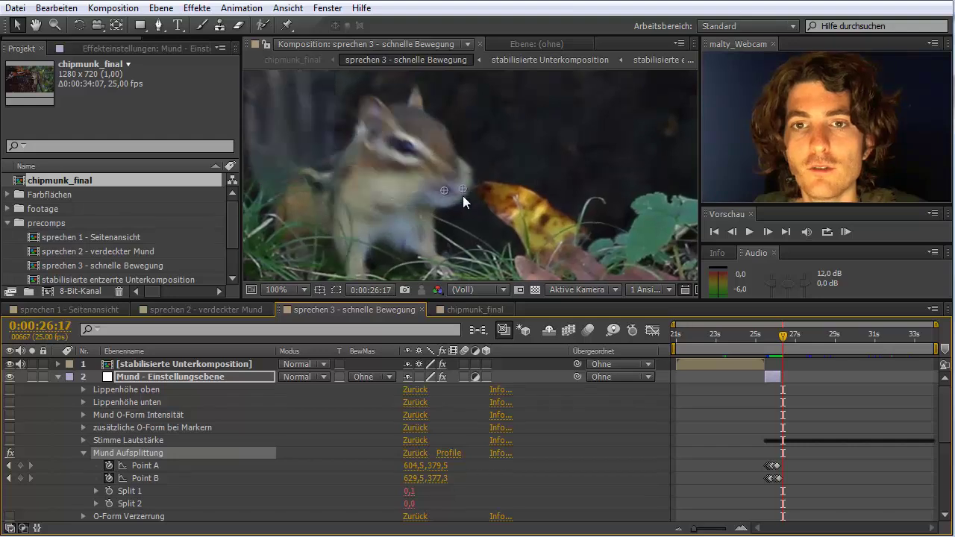
{"action": "key", "text": "Page_Down"}
{"action": "key", "text": "Page_Up"}
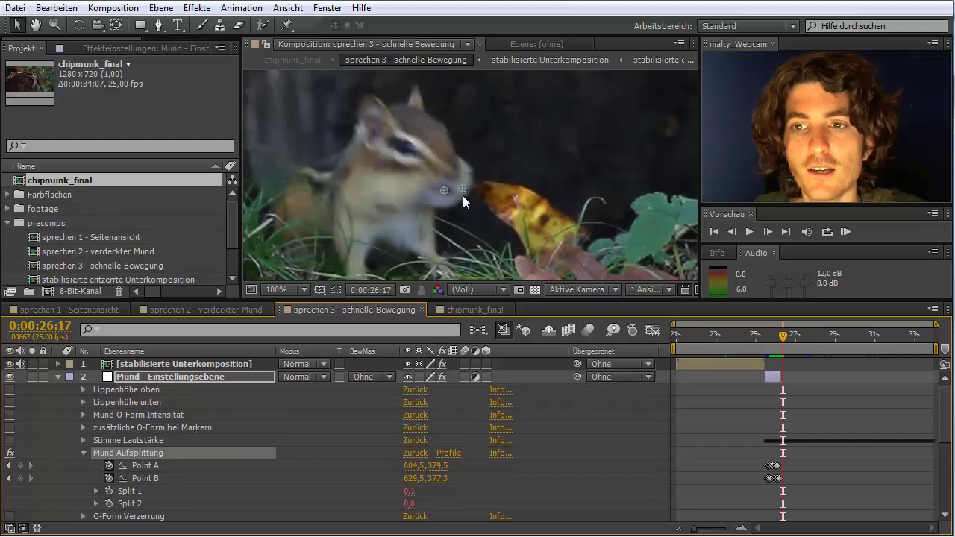
{"action": "key", "text": "Page_Up"}
{"action": "key", "text": "Page_Up"}
{"action": "key", "text": "Page_Up"}
{"action": "key", "text": "Page_Up"}
{"action": "key", "text": "Page_Up"}
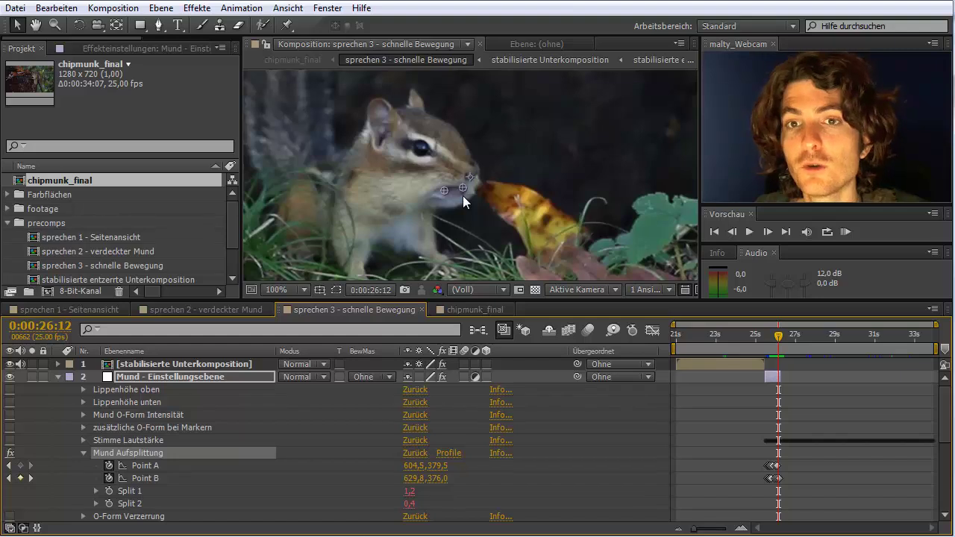
{"action": "key", "text": "Page_Up"}
{"action": "key", "text": "Page_Up"}
{"action": "key", "text": "Page_Up"}
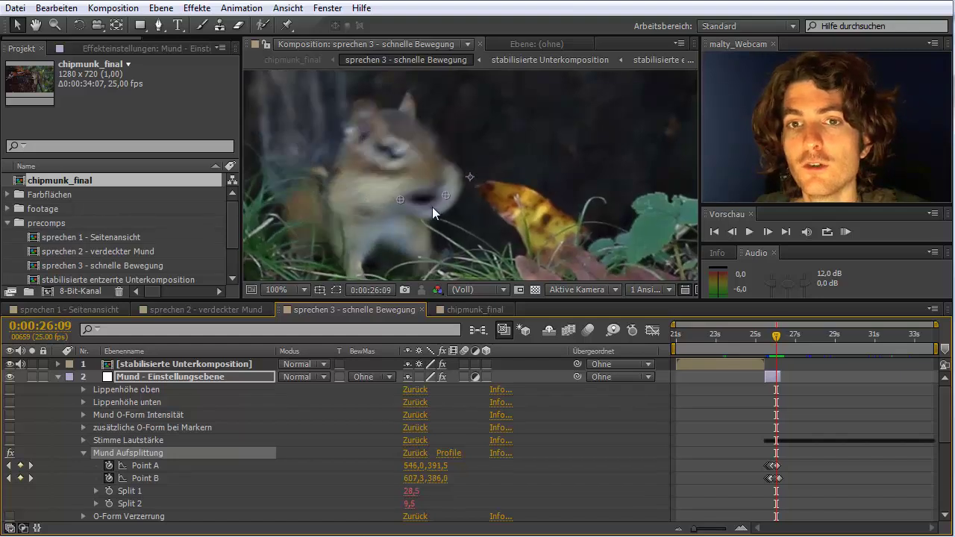
{"action": "key", "text": "Page_Up"}
{"action": "key", "text": "Page_Up"}
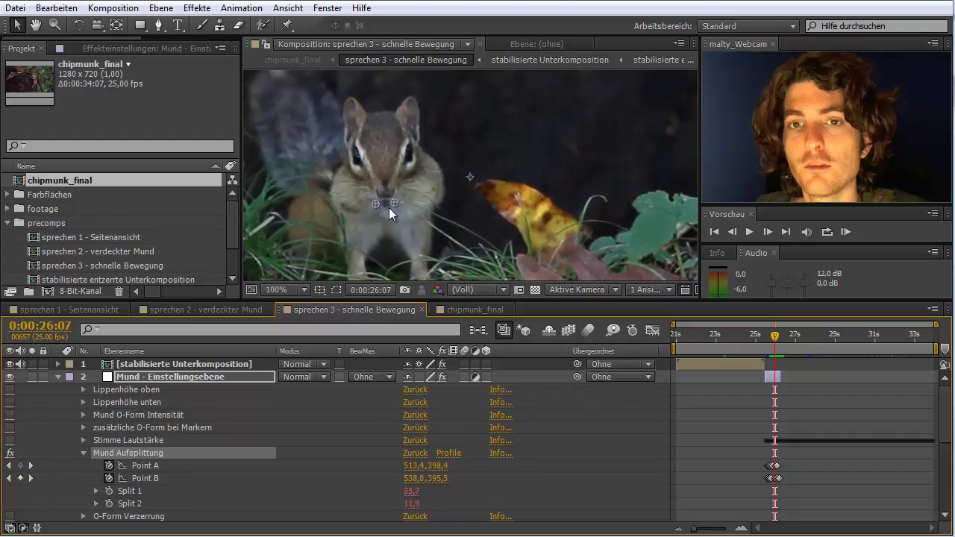
{"action": "key", "text": "Page_Down"}
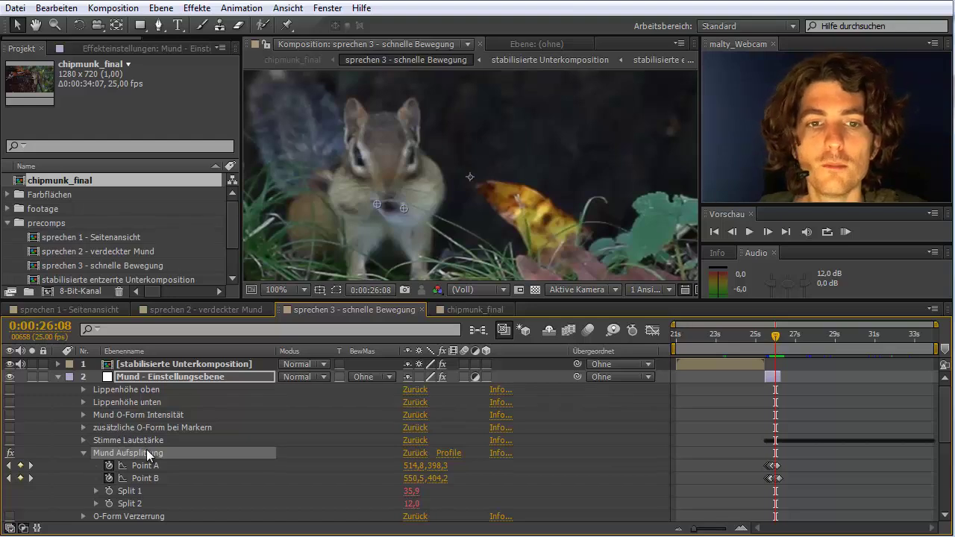
Scroll the timeline to the Edge Blur effect and advance one frame to 0:00:26:09.
{"action": "scroll", "coordinate": [147, 449], "scroll_direction": "down", "scroll_amount": 2}
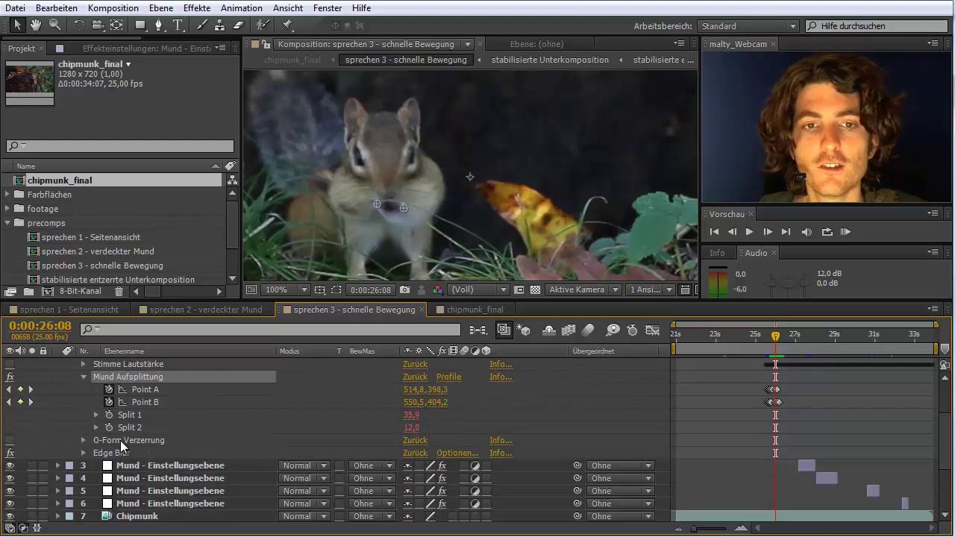
{"action": "scroll", "coordinate": [152, 439], "scroll_direction": "up", "scroll_amount": 1}
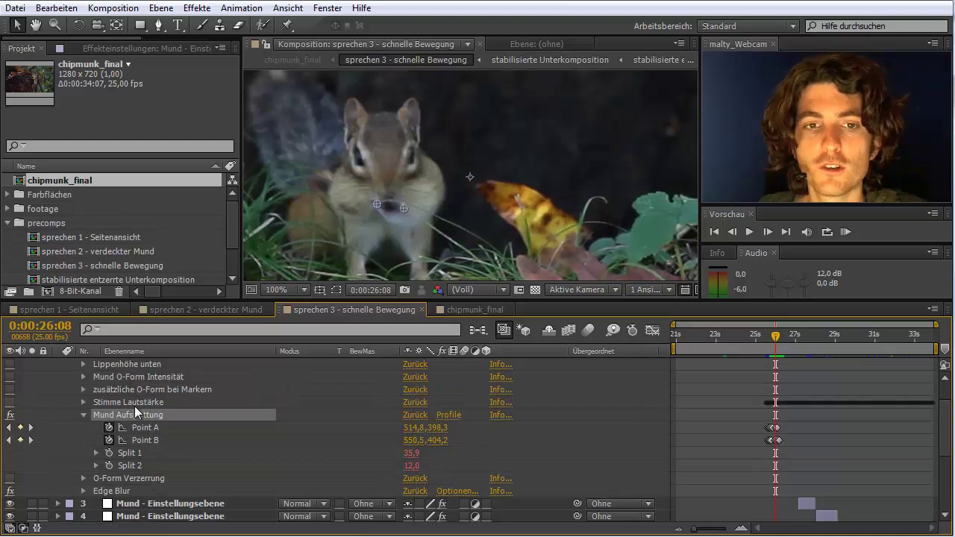
{"action": "scroll", "coordinate": [139, 449], "scroll_direction": "up", "scroll_amount": 1}
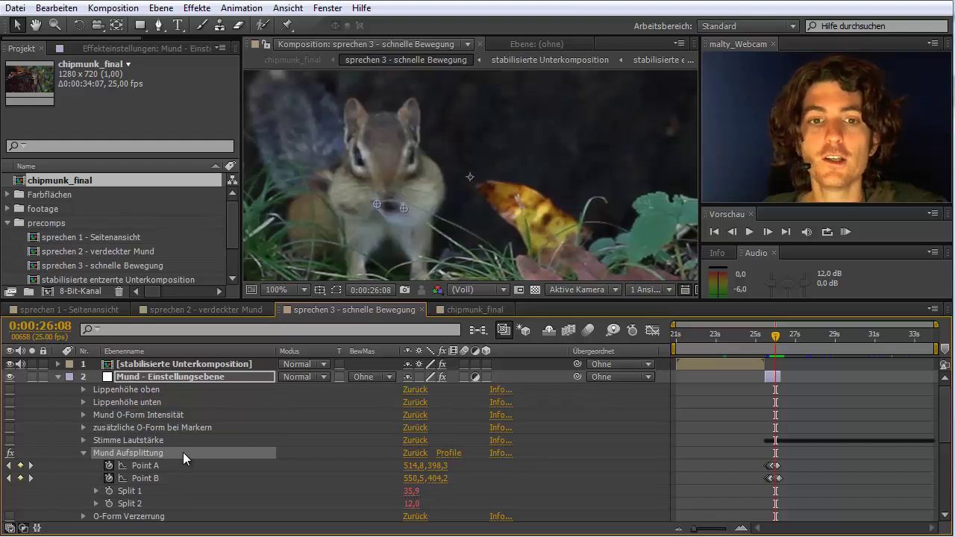
{"action": "scroll", "coordinate": [184, 452], "scroll_direction": "down", "scroll_amount": 2}
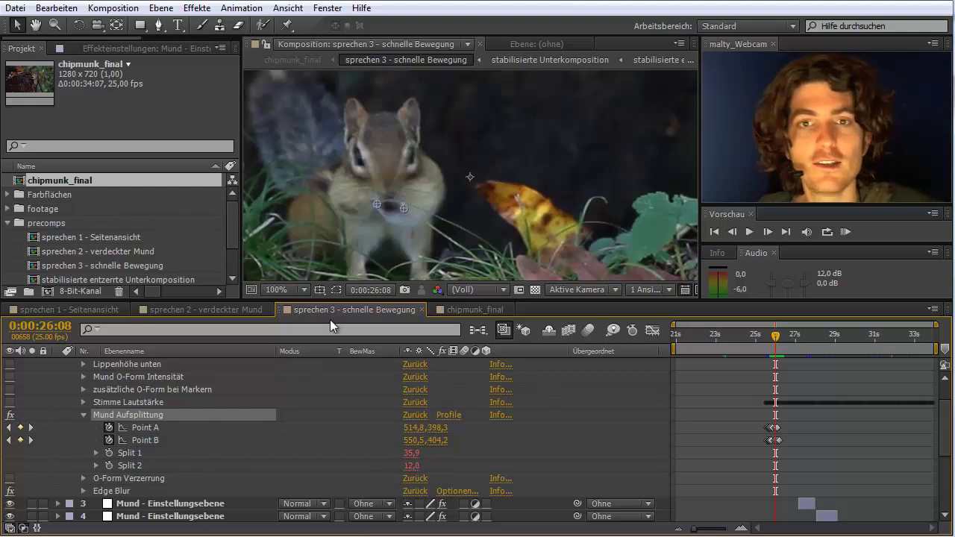
{"action": "key", "text": "Page_Down"}
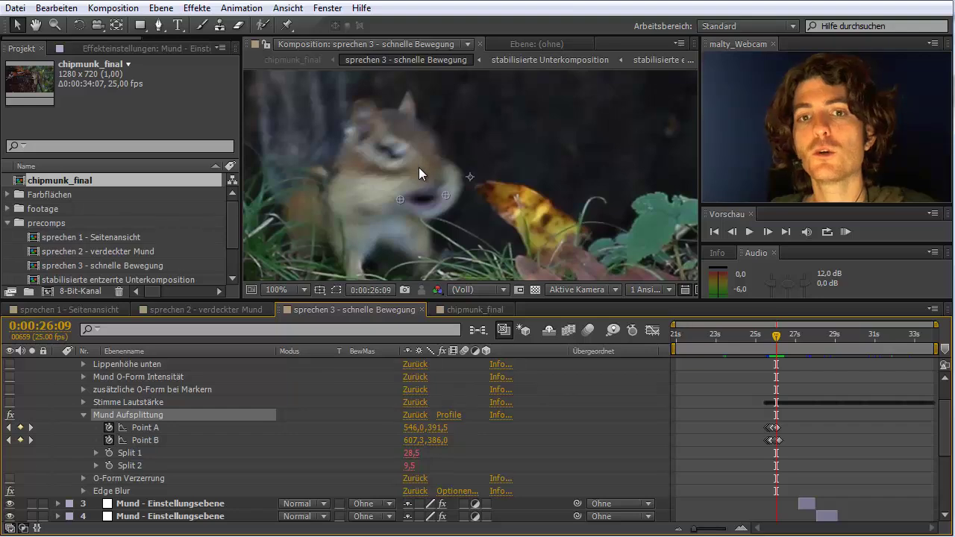
Compare Edge Blur off and on, leave it enabled, and advance to 0:00:26:10.
{"action": "left_click", "coordinate": [112, 494]}
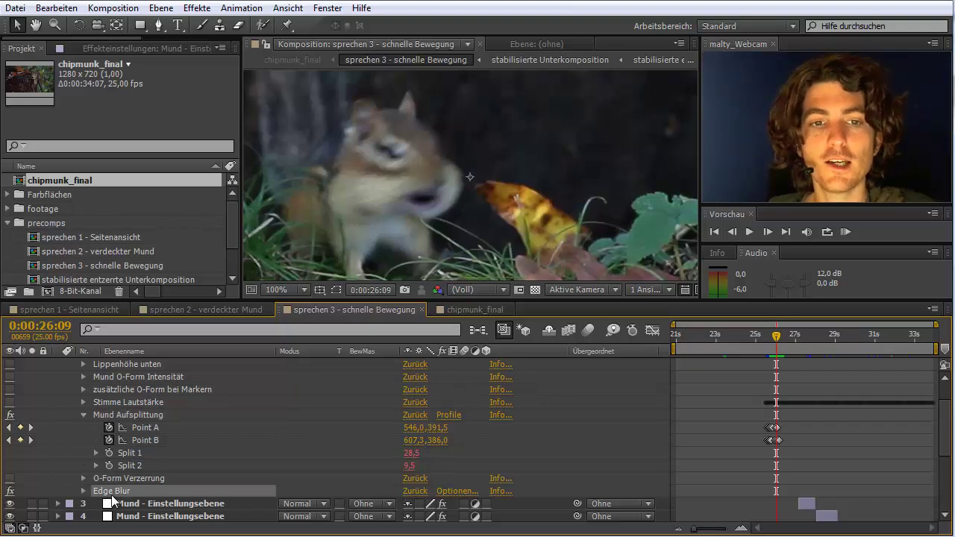
{"action": "left_click", "coordinate": [10, 491]}
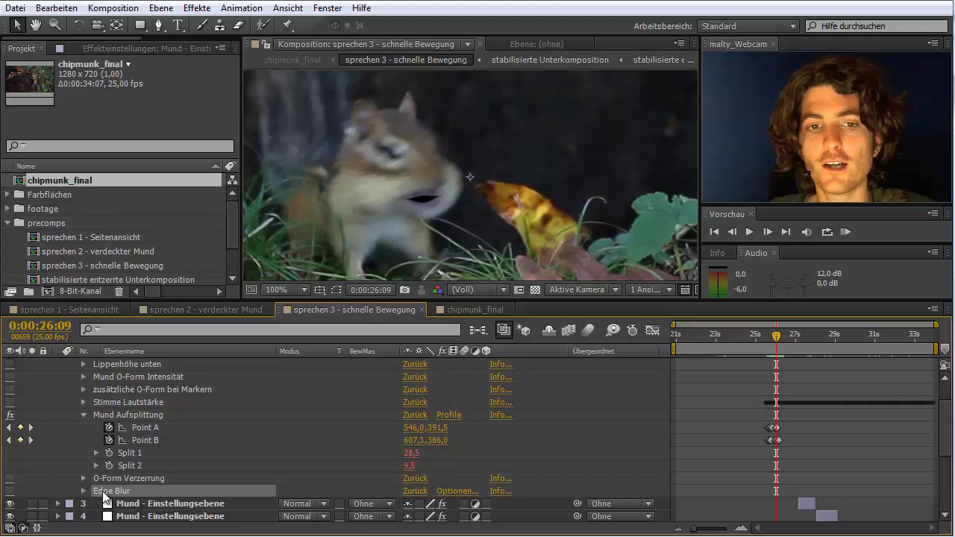
{"action": "left_click", "coordinate": [9, 493]}
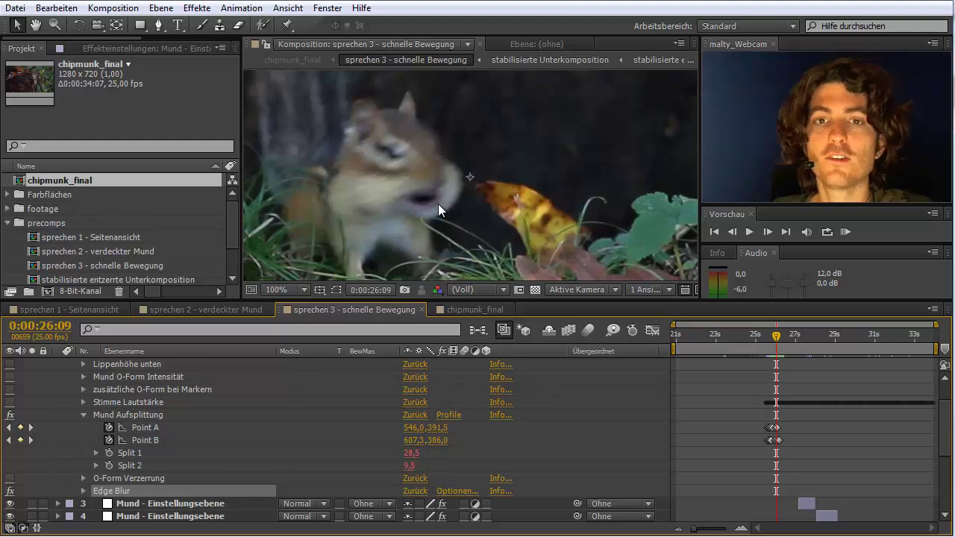
{"action": "key", "text": "Page_Down"}
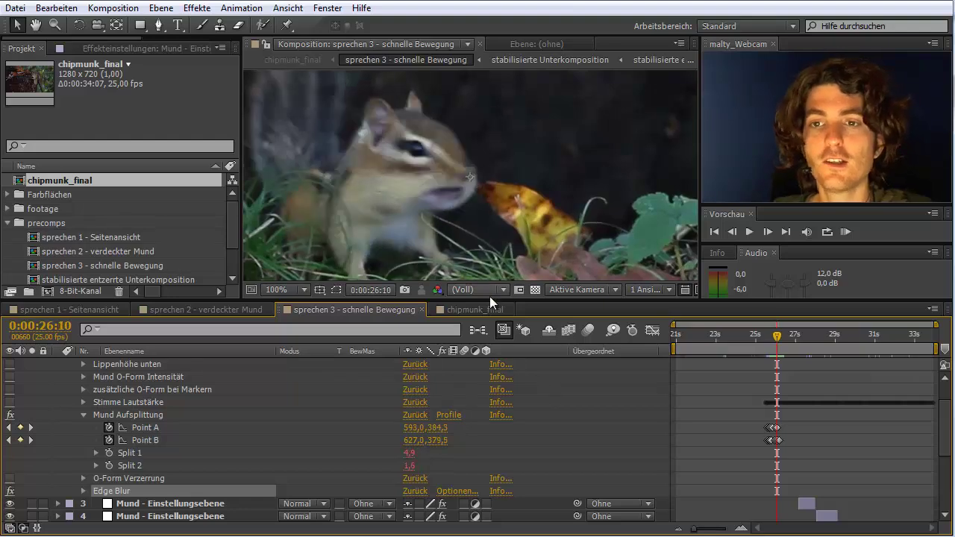